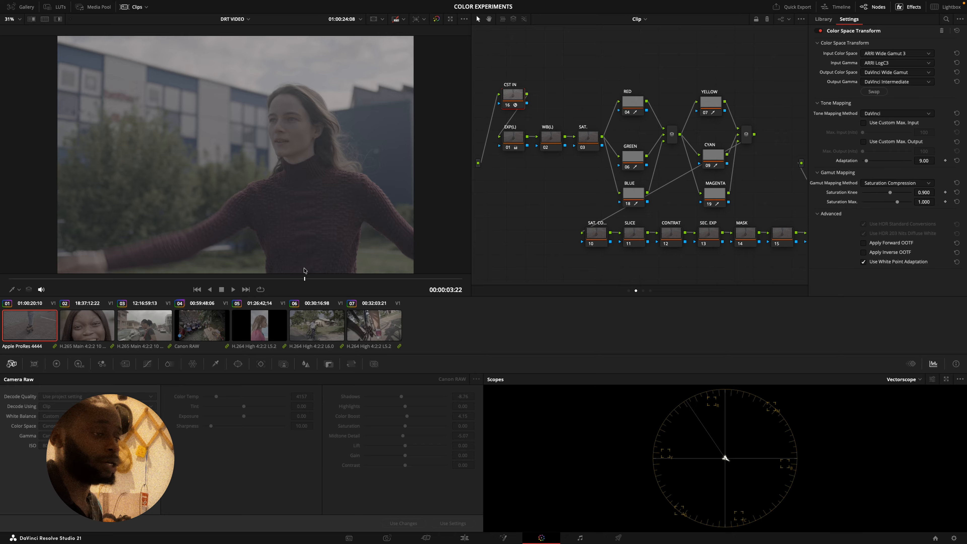
Step: Review the ungraded log footage of clips 01 to 04, scrubbing through each shot
{"action": "left_click_drag", "start_coordinate": [114, 280], "coordinate": [302, 269]}
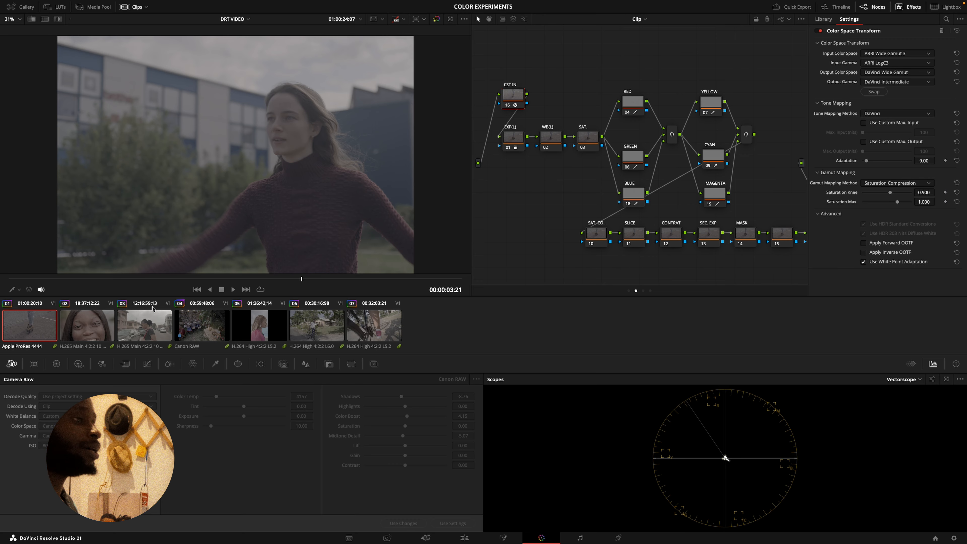
{"action": "left_click", "coordinate": [102, 323]}
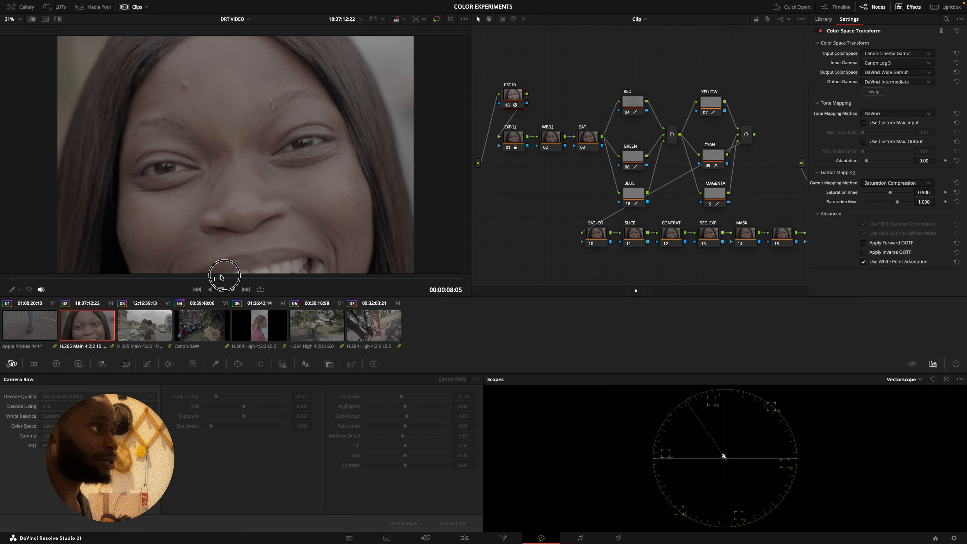
{"action": "left_click", "coordinate": [257, 278]}
{"action": "left_click", "coordinate": [152, 334]}
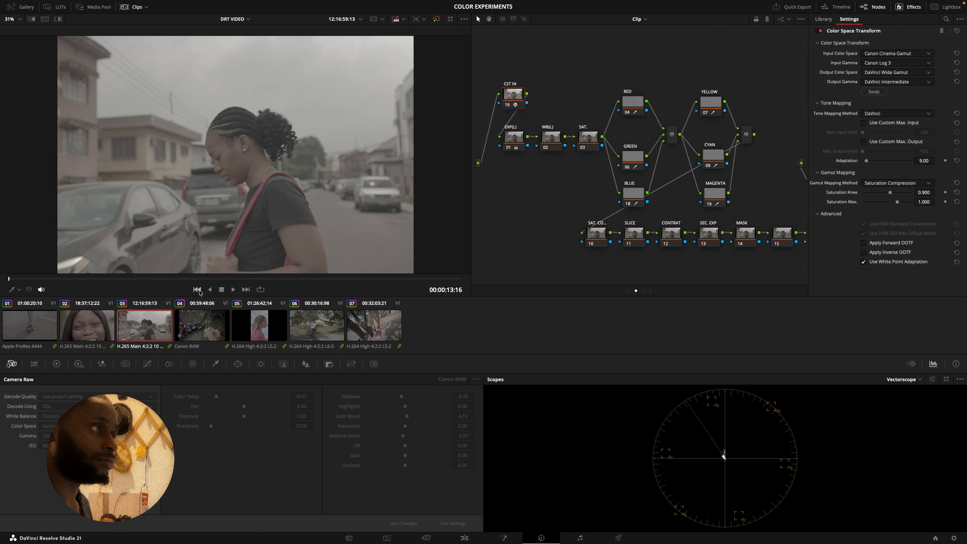
{"action": "left_click", "coordinate": [265, 278]}
{"action": "left_click", "coordinate": [226, 313]}
{"action": "left_click_drag", "start_coordinate": [186, 277], "coordinate": [246, 275]}
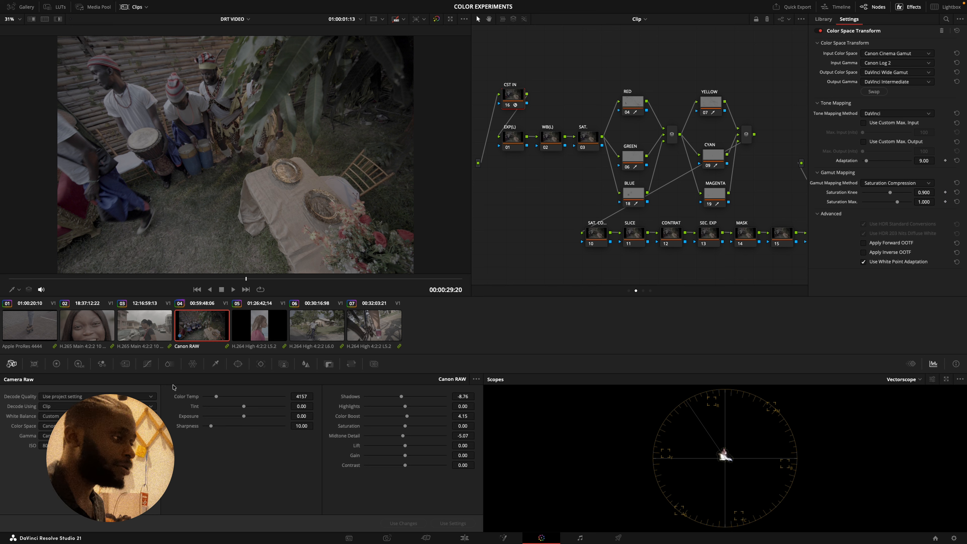
Step: Check the Canon RAW clip's Camera Raw settings and review the ungraded footage of clips 05 to 07
{"action": "left_click", "coordinate": [97, 446]}
{"action": "left_click", "coordinate": [199, 446]}
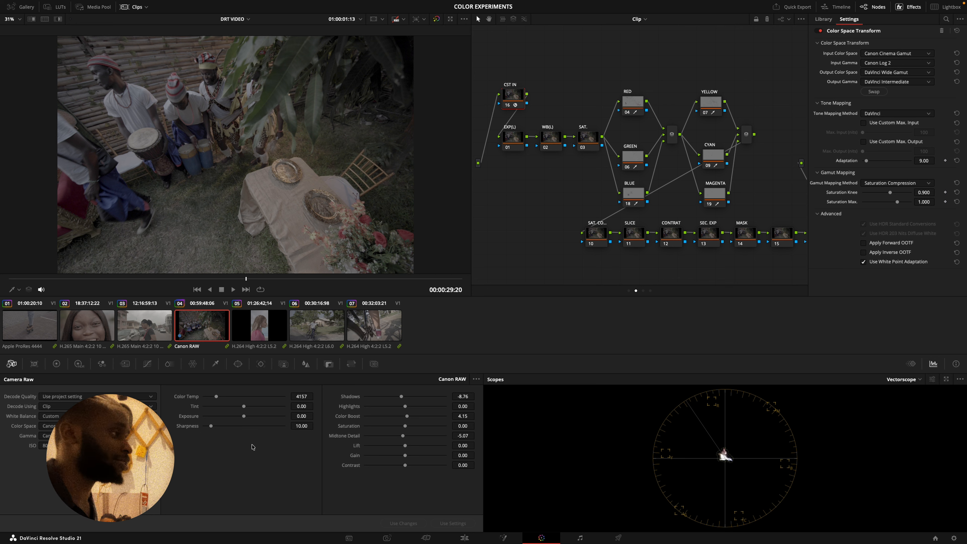
{"action": "left_click", "coordinate": [245, 320]}
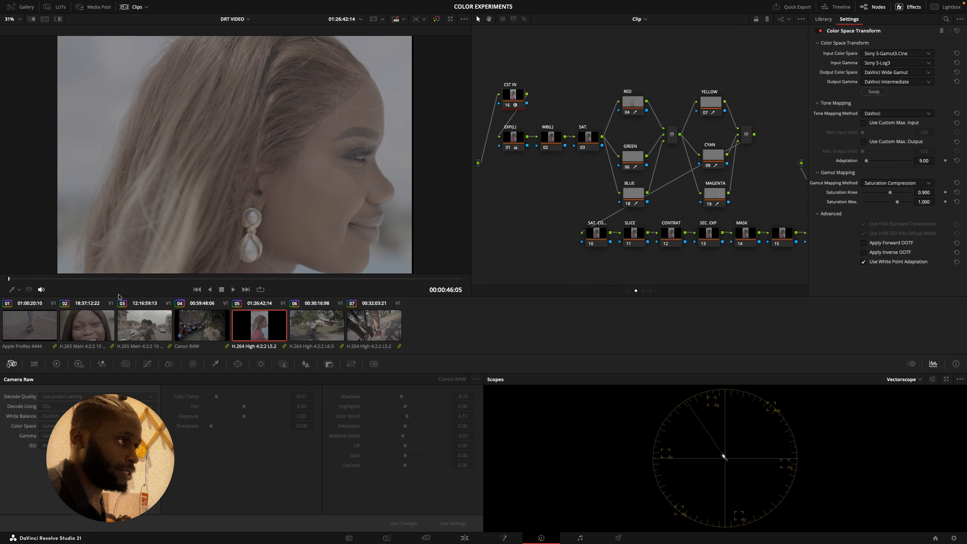
{"action": "left_click_drag", "start_coordinate": [183, 280], "coordinate": [185, 279]}
{"action": "left_click", "coordinate": [326, 333]}
{"action": "left_click", "coordinate": [377, 329]}
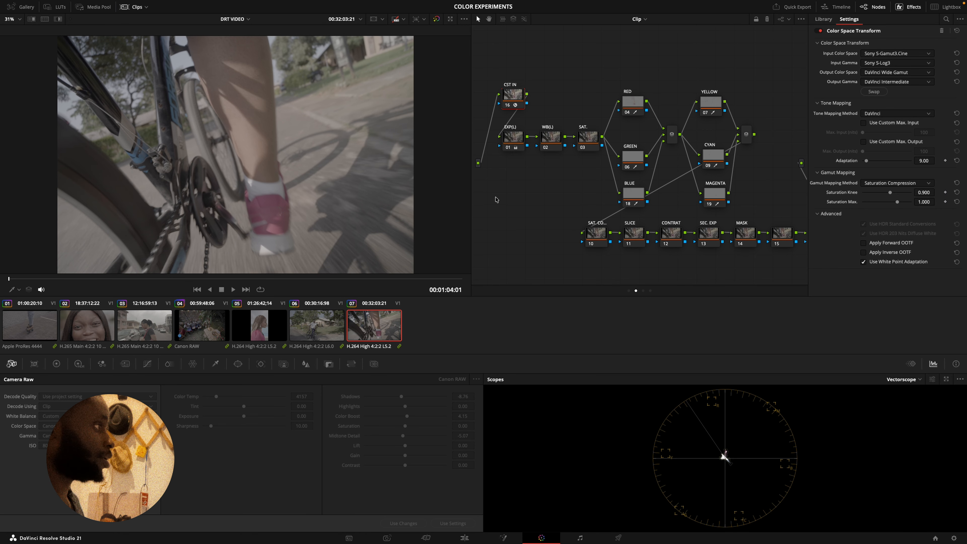
Step: Examine clip 07's full node tree and display the CST IN node's Color Space Transform settings
{"action": "left_click", "coordinate": [546, 142]}
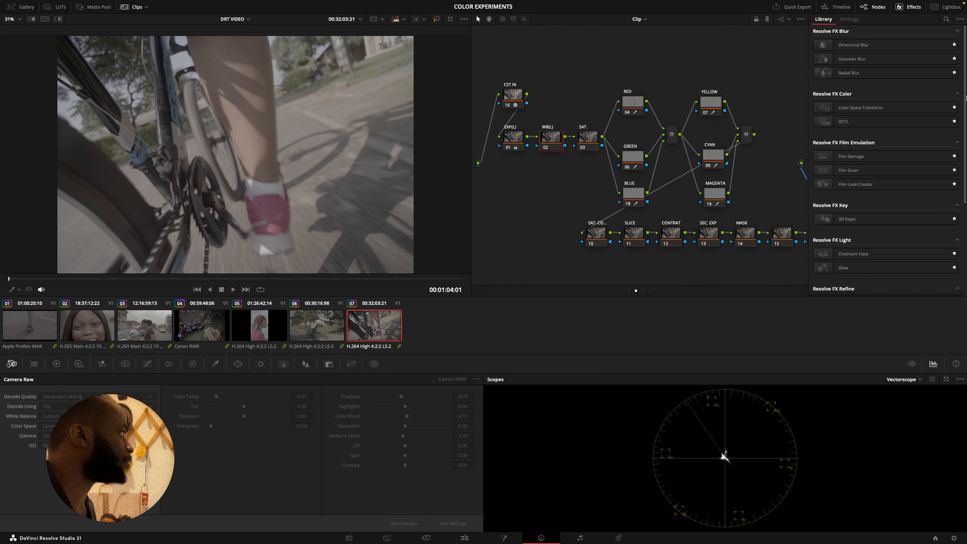
{"action": "left_click", "coordinate": [900, 11]}
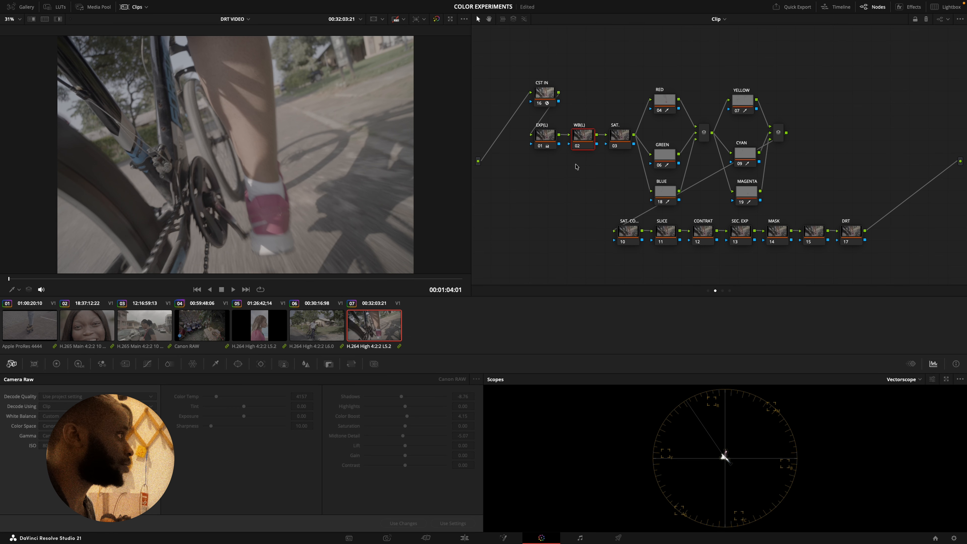
{"action": "left_click", "coordinate": [544, 93]}
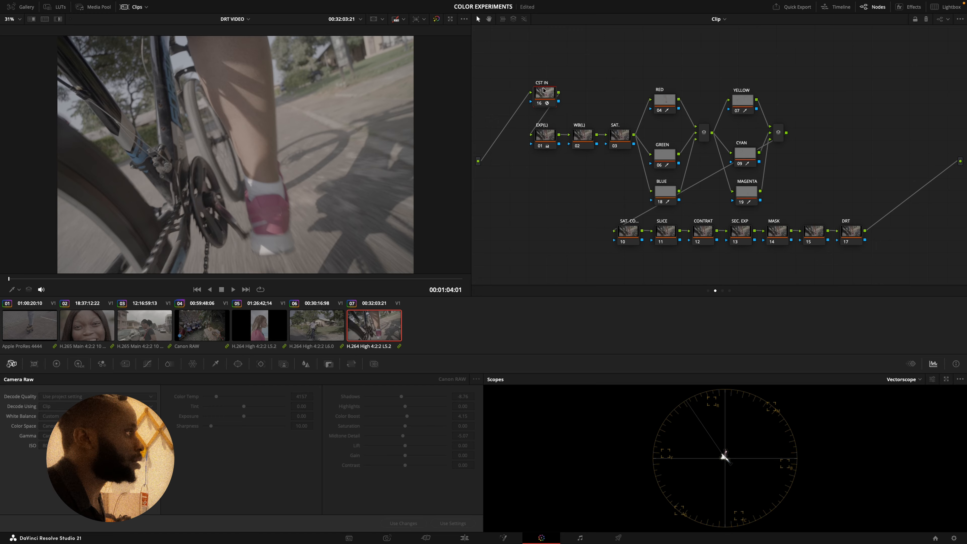
{"action": "left_click_drag", "start_coordinate": [525, 65], "coordinate": [832, 234]}
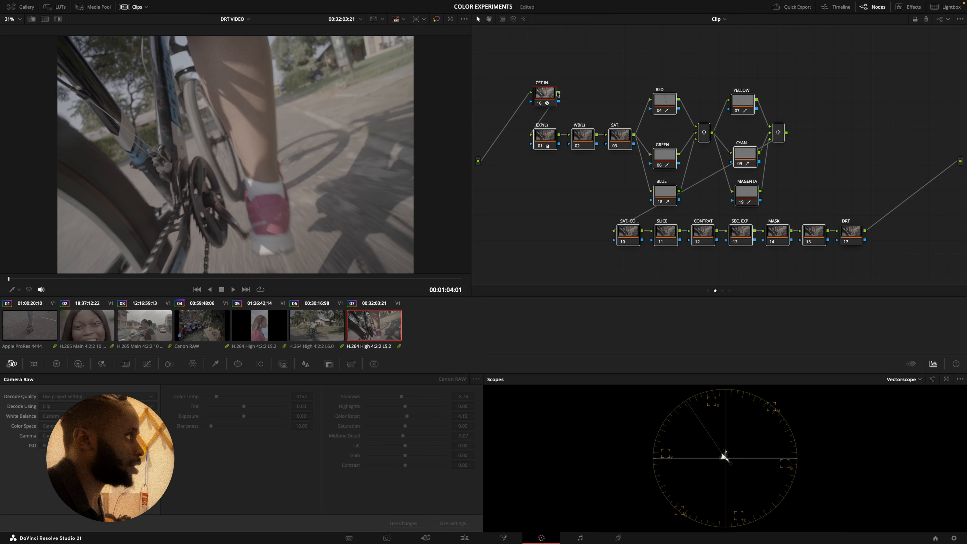
{"action": "left_click", "coordinate": [896, 10]}
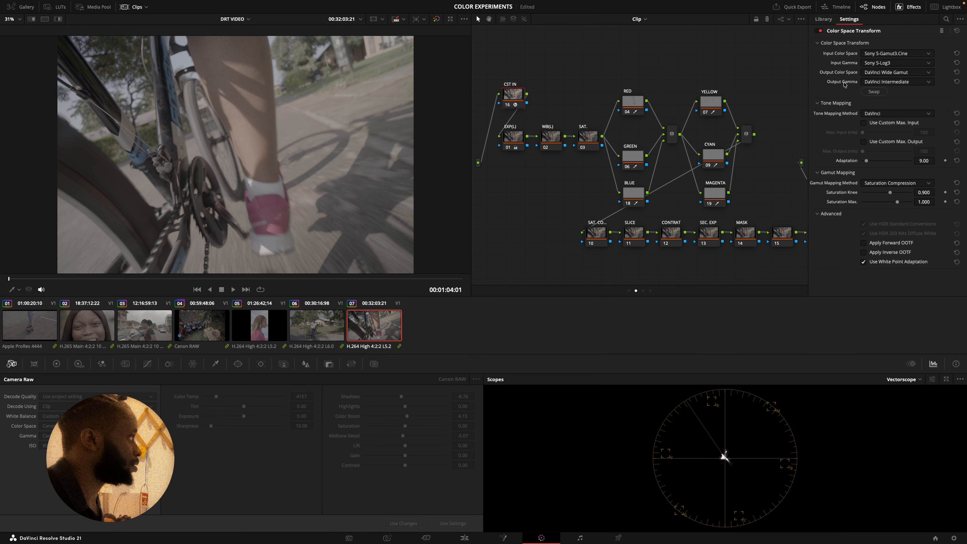
Step: Compare the CST IN node's input color space and input gamma across the clips in the timeline
{"action": "left_click", "coordinate": [321, 330]}
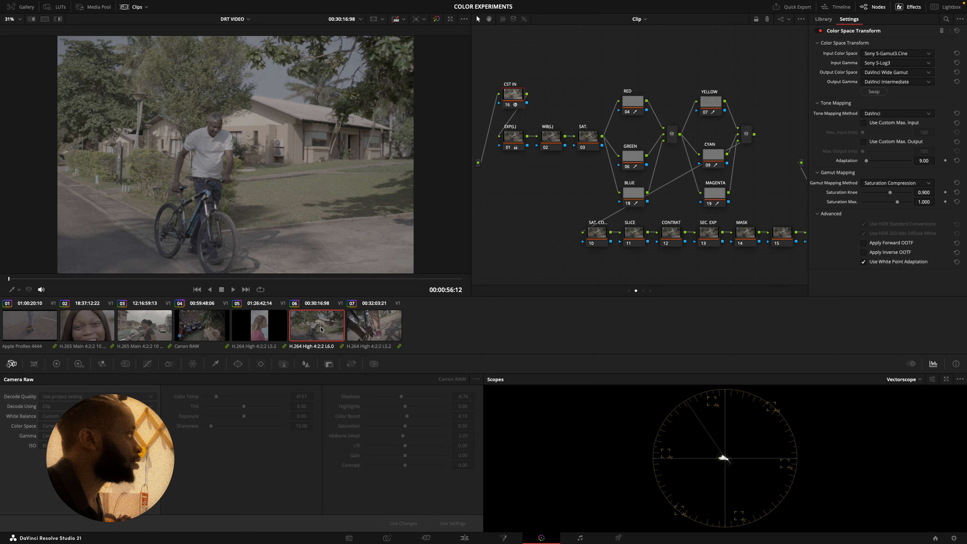
{"action": "left_click", "coordinate": [256, 333]}
{"action": "left_click", "coordinate": [196, 334]}
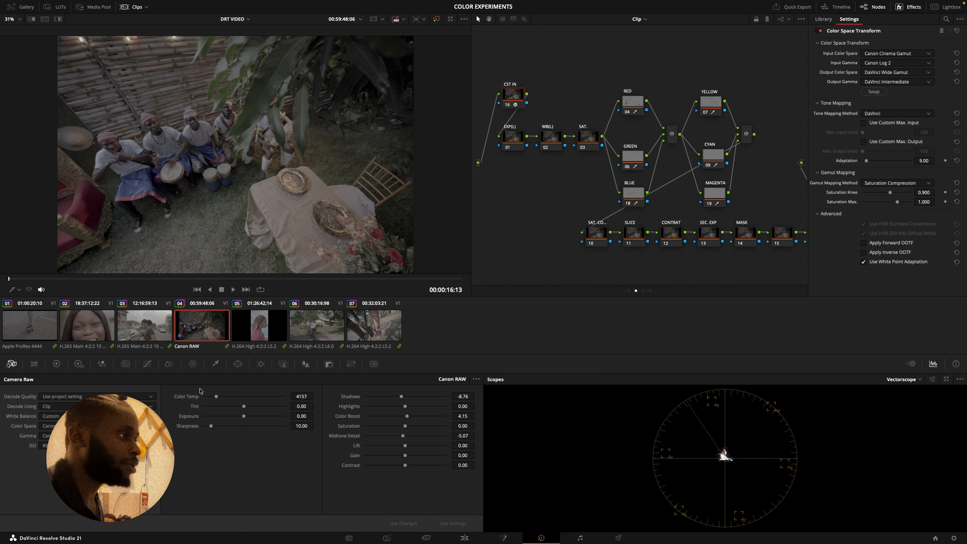
{"action": "left_click", "coordinate": [163, 340]}
{"action": "key", "text": "Up"}
{"action": "key", "text": "Up"}
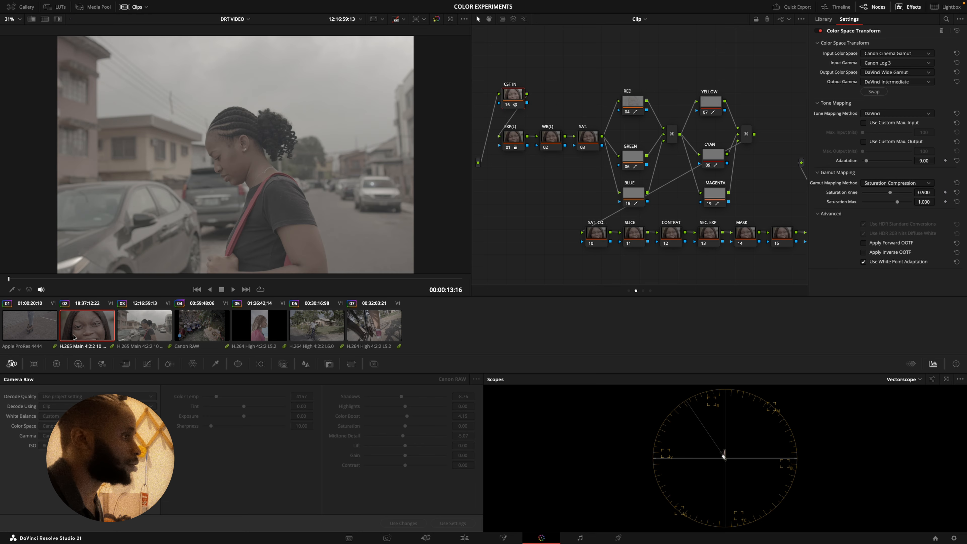
{"action": "left_click_drag", "start_coordinate": [198, 279], "coordinate": [224, 281]}
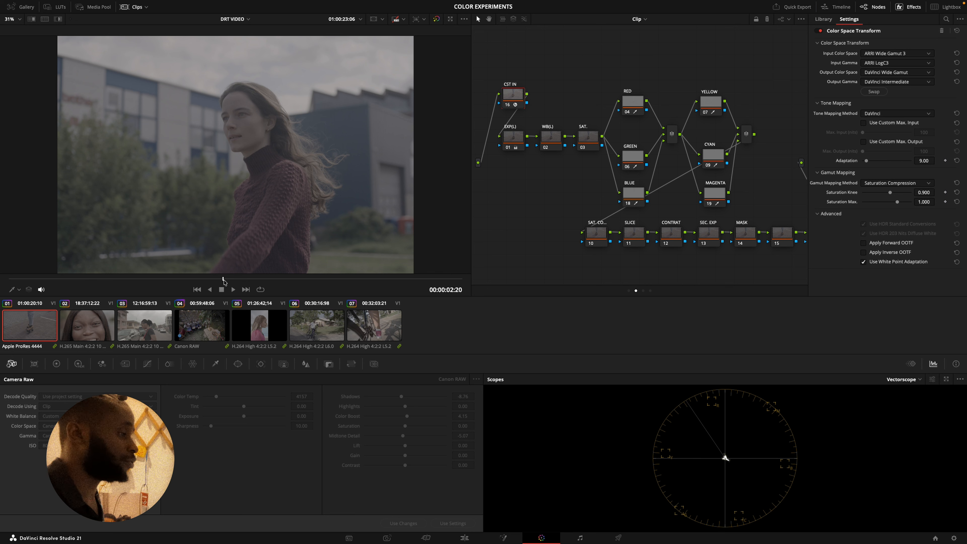
{"action": "left_click", "coordinate": [192, 325]}
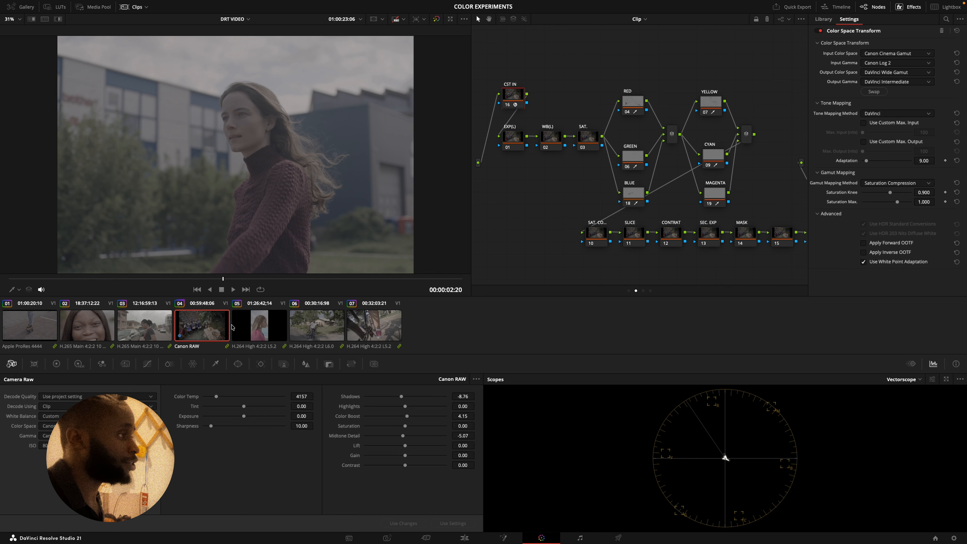
{"action": "left_click", "coordinate": [357, 328]}
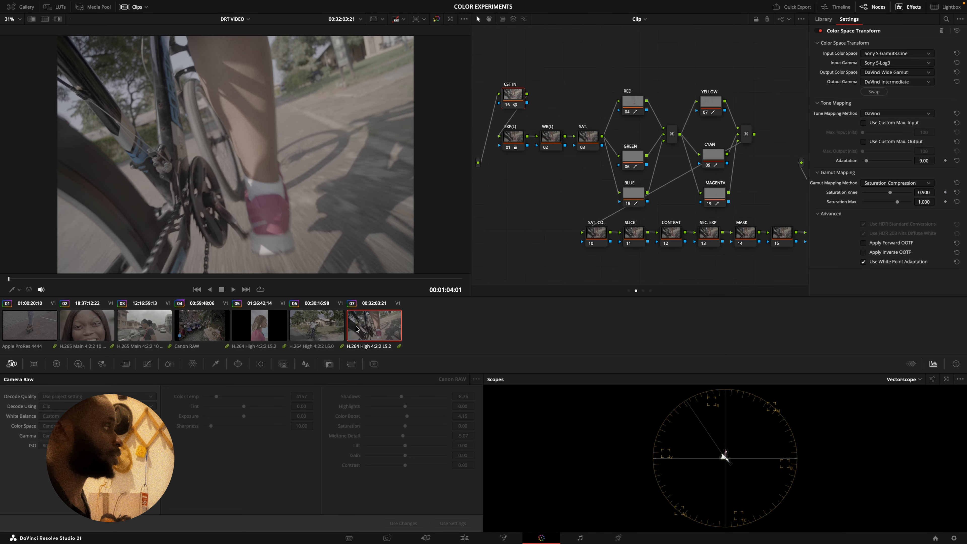
Step: Hide the effect settings, switch the node graph to Group Post Clip and inspect its two nodes
{"action": "left_click", "coordinate": [901, 7]}
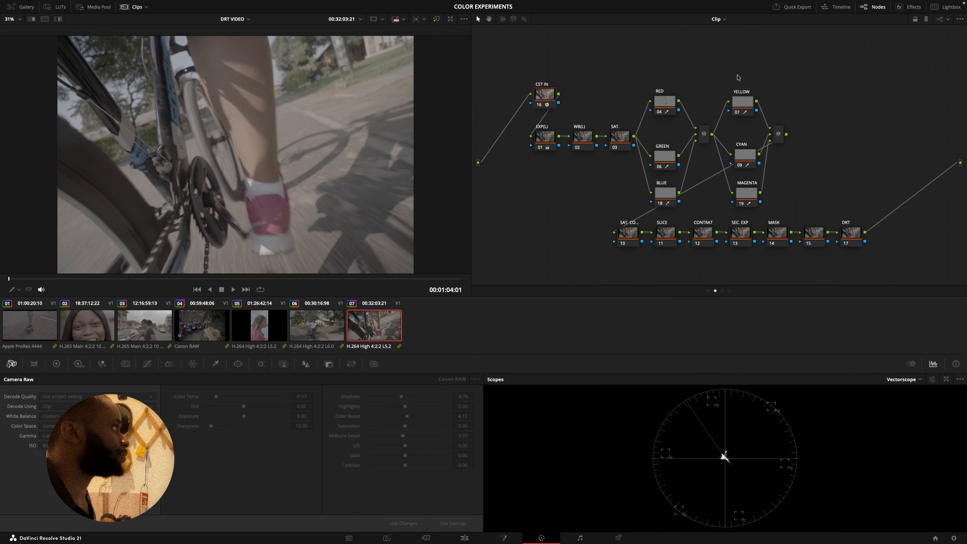
{"action": "left_click", "coordinate": [731, 20]}
{"action": "left_click", "coordinate": [727, 53]}
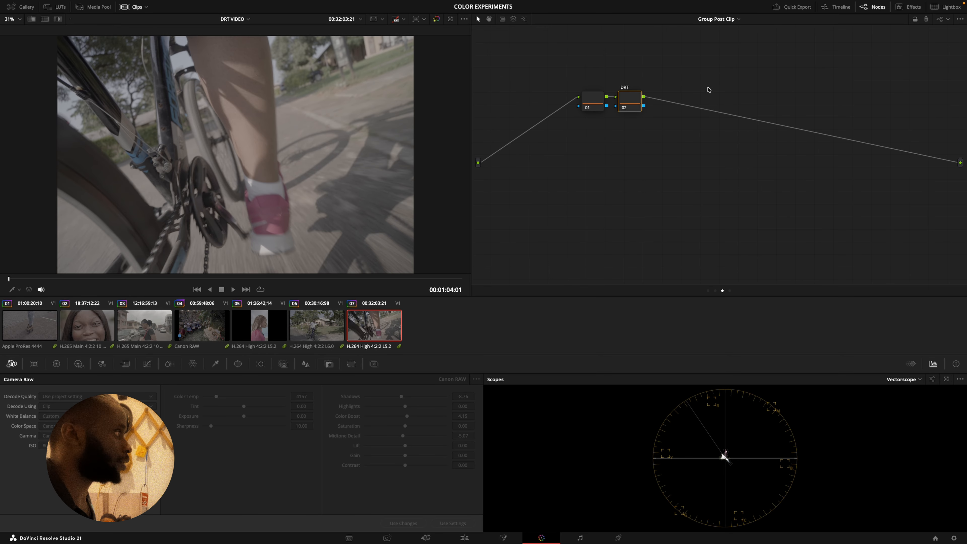
{"action": "left_click", "coordinate": [631, 98]}
{"action": "left_click", "coordinate": [595, 99]}
{"action": "left_click", "coordinate": [631, 97]}
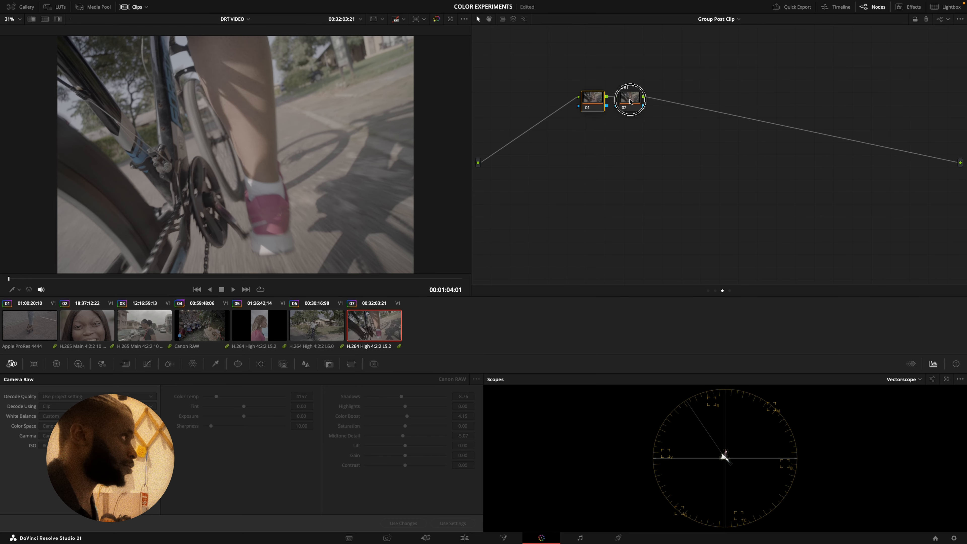
{"action": "left_click", "coordinate": [598, 107]}
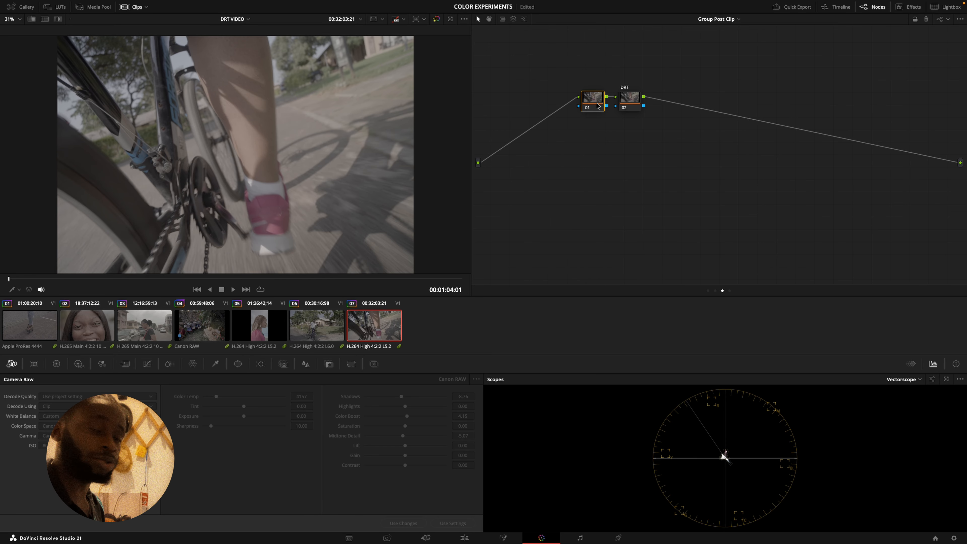
Step: Apply the Referent_DWG_to_Rec709_v1.0 LUT from Referent Viewing LUT - CKC, Davinci Wide Gamut, to the group's DRT node
{"action": "left_click", "coordinate": [627, 106]}
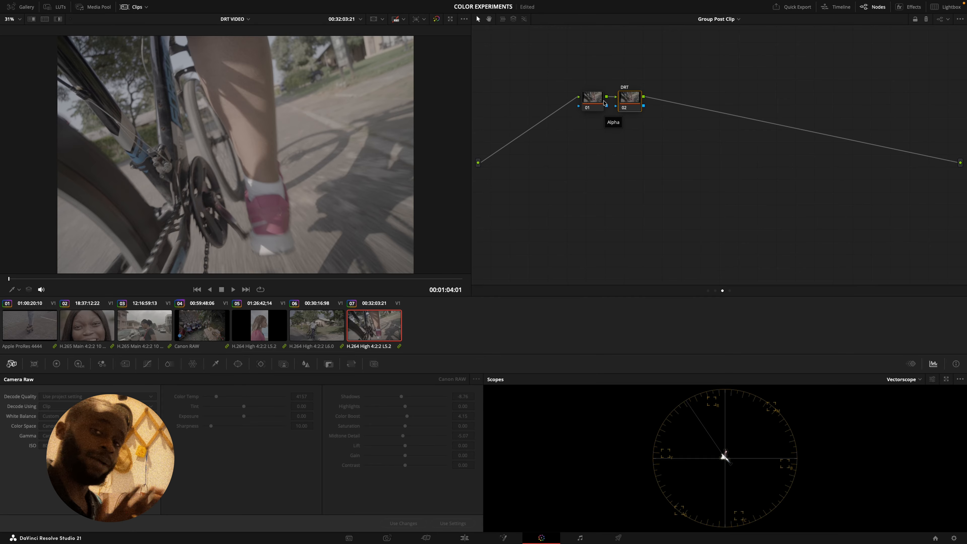
{"action": "right_click", "coordinate": [624, 106]}
{"action": "mouse_move", "coordinate": [659, 190]}
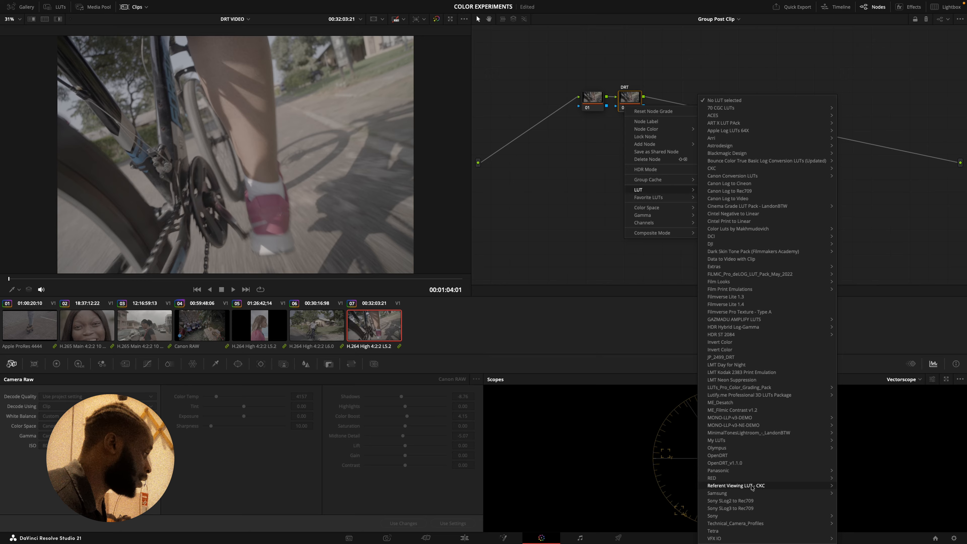
{"action": "mouse_move", "coordinate": [752, 488]}
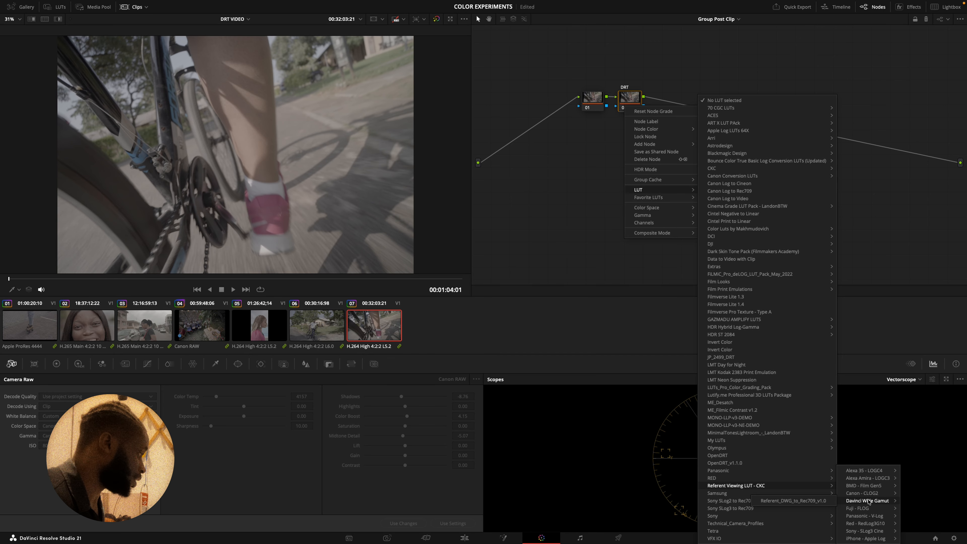
{"action": "left_click", "coordinate": [715, 503]}
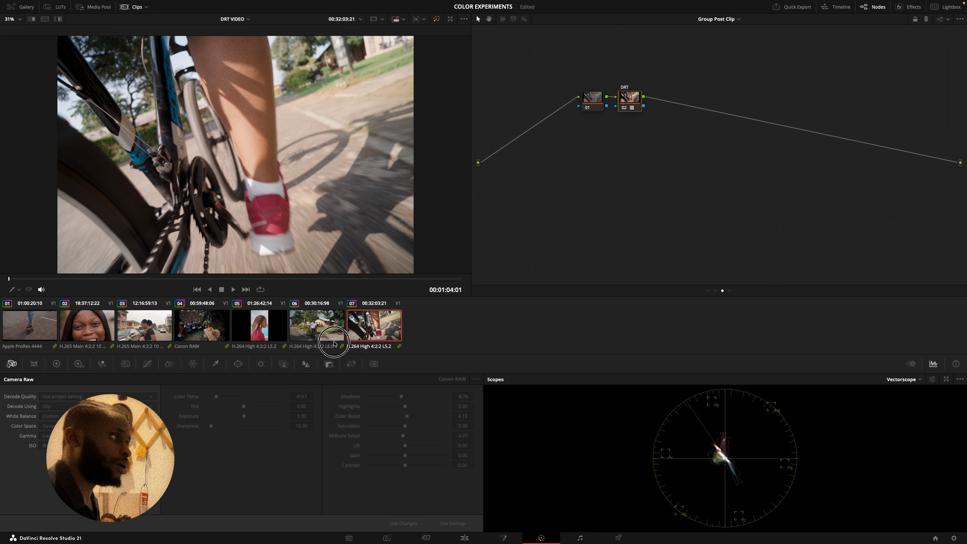
Step: Review the viewing LUT's effect on the other clips, scrubbing the Canon RAW, face close-up and roller-skater shots
{"action": "left_click", "coordinate": [330, 333]}
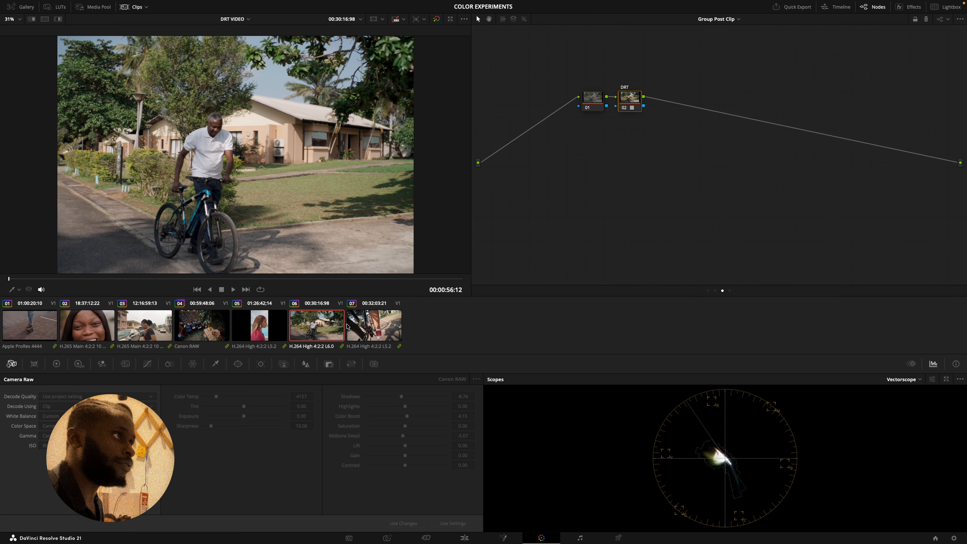
{"action": "left_click", "coordinate": [269, 320]}
{"action": "left_click", "coordinate": [186, 327]}
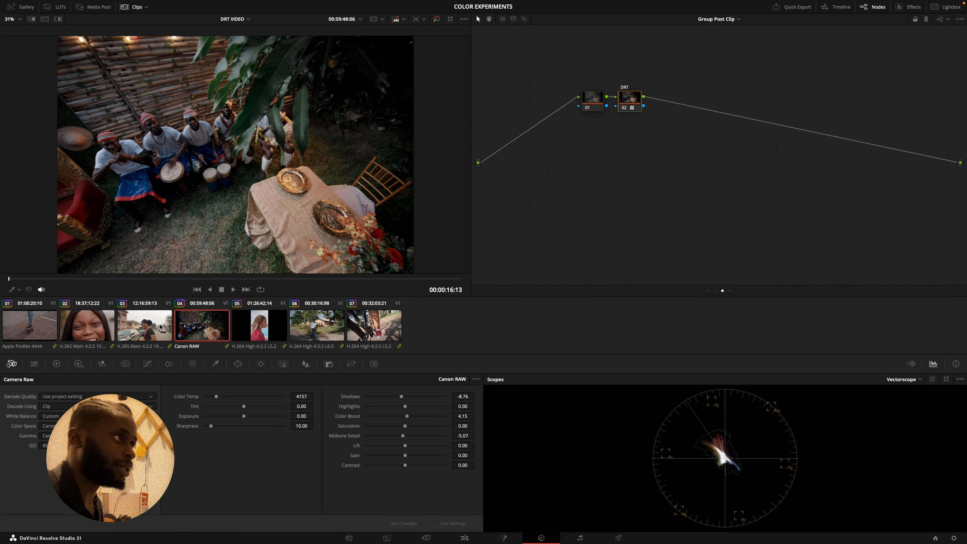
{"action": "left_click_drag", "start_coordinate": [88, 278], "coordinate": [216, 286]}
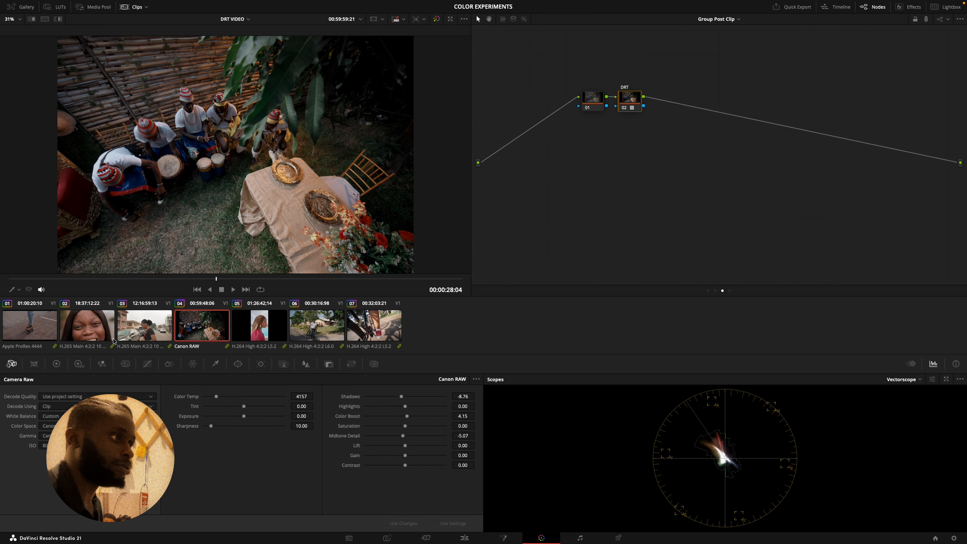
{"action": "left_click", "coordinate": [80, 335]}
{"action": "left_click_drag", "start_coordinate": [113, 278], "coordinate": [204, 274]}
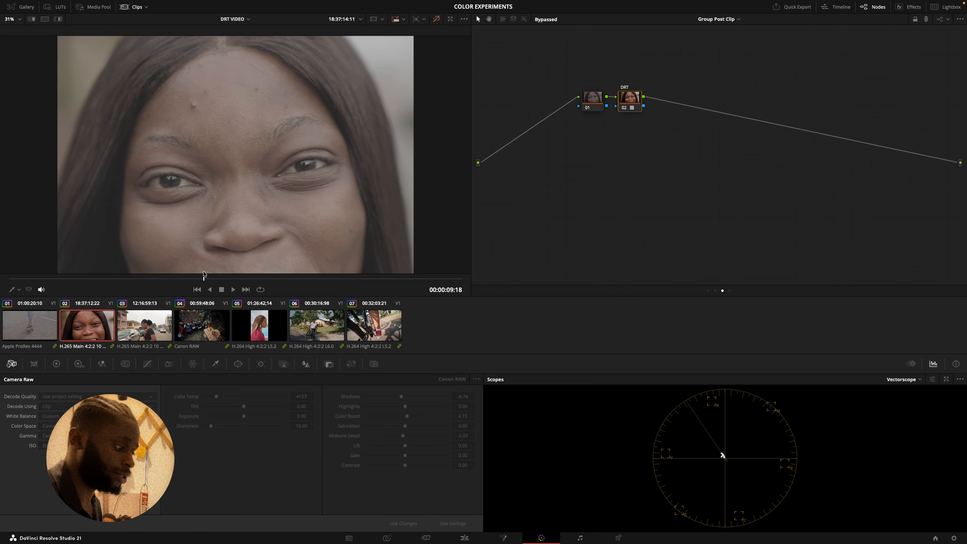
{"action": "left_click", "coordinate": [54, 323]}
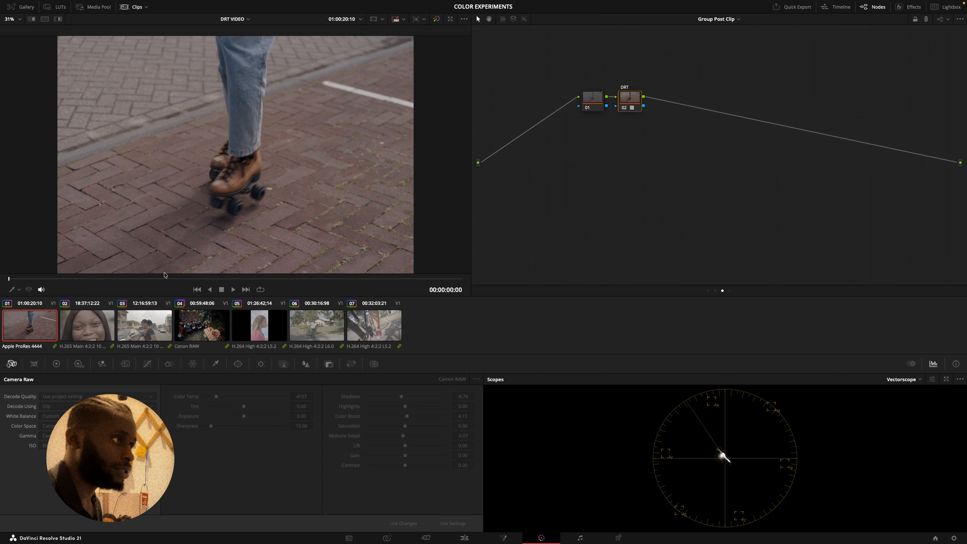
{"action": "left_click_drag", "start_coordinate": [179, 280], "coordinate": [226, 279]}
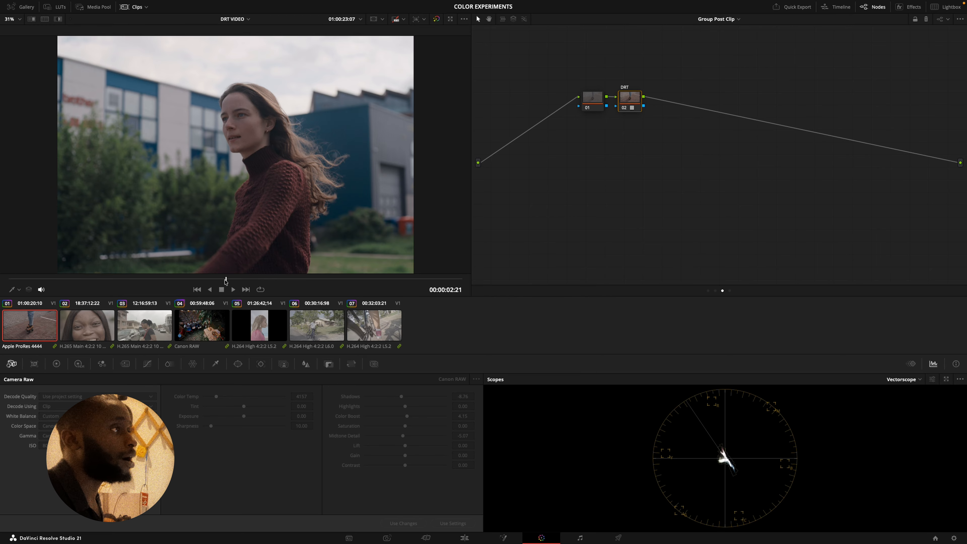
Step: Compare clip 01 with and without the grade by repeatedly toggling the grade bypass
{"action": "key", "text": "shift+d"}
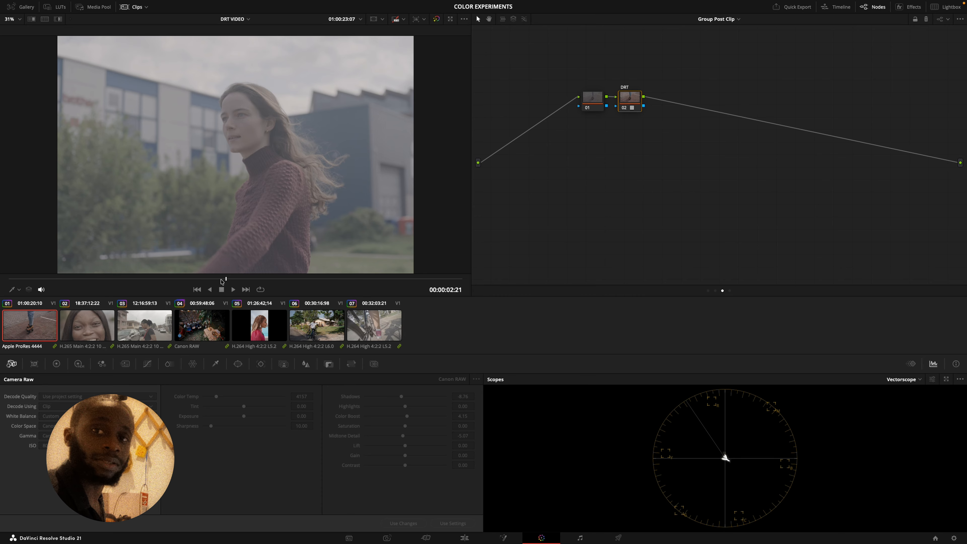
{"action": "key", "text": "shift+d"}
{"action": "key", "text": "shift+d"}
{"action": "key", "text": "shift+d"}
{"action": "key", "text": "shift+d"}
{"action": "key", "text": "shift+d"}
{"action": "key", "text": "shift+d"}
{"action": "key", "text": "shift+d"}
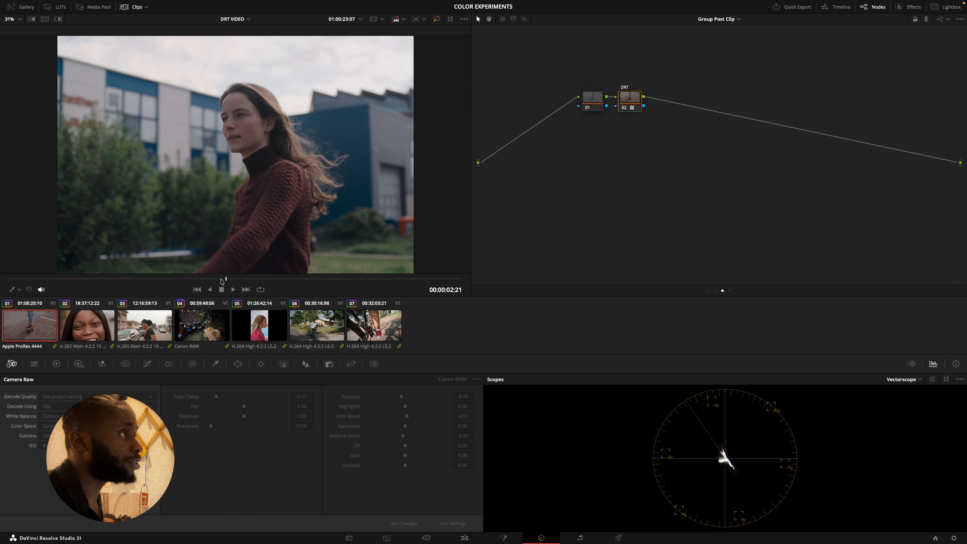
{"action": "mouse_move", "coordinate": [783, 2]}
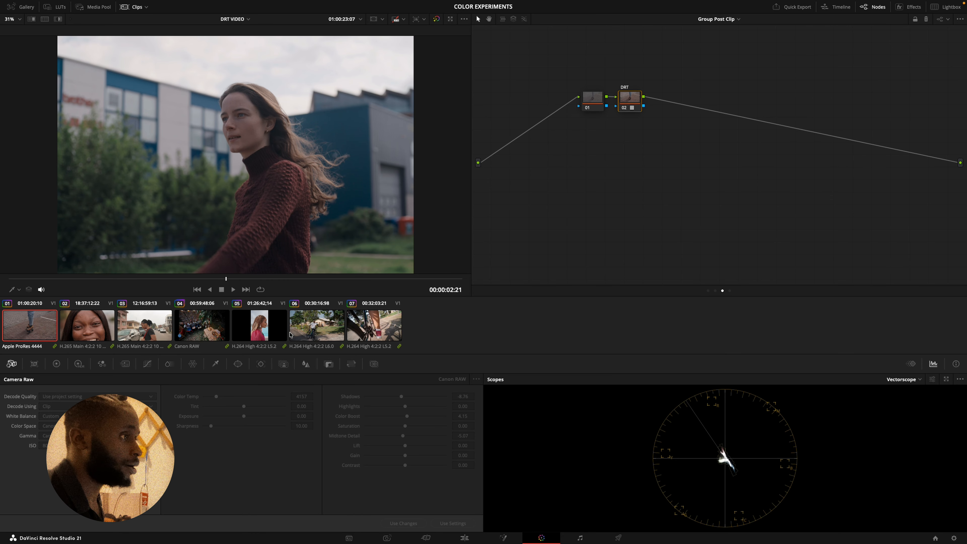
Step: Compare clip 03 with and without the grade, inspect the woman's face close up, and play clip 05
{"action": "left_click", "coordinate": [144, 324]}
{"action": "left_click_drag", "start_coordinate": [198, 279], "coordinate": [294, 279]}
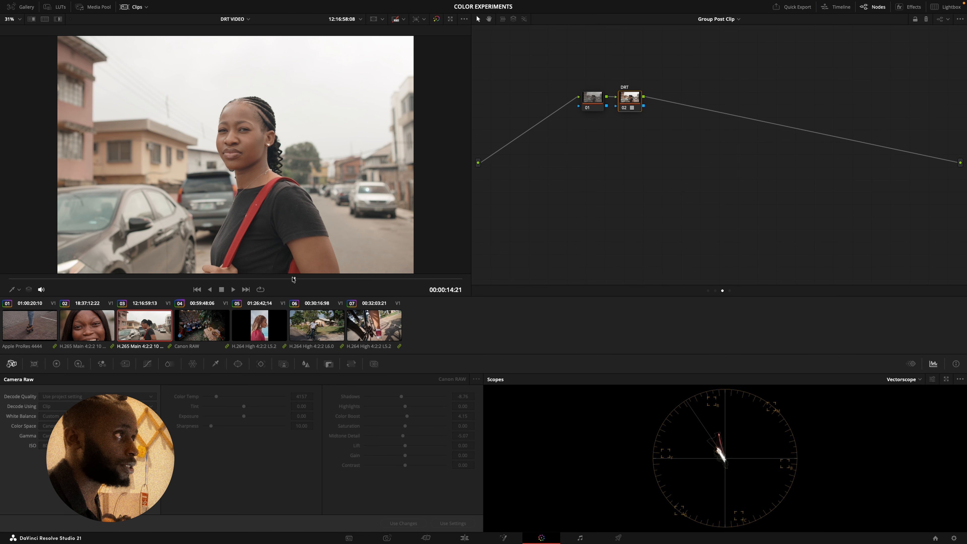
{"action": "key", "text": "shift+d"}
{"action": "key", "text": "shift+d"}
{"action": "scroll", "coordinate": [251, 205], "scroll_direction": "up", "scroll_amount": 10}
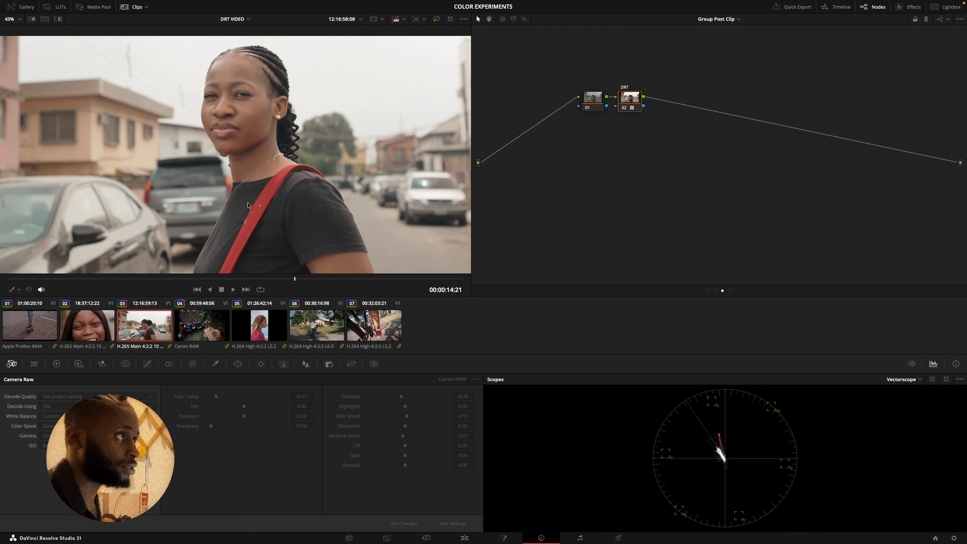
{"action": "key", "text": "shift+z"}
{"action": "left_click", "coordinate": [261, 347]}
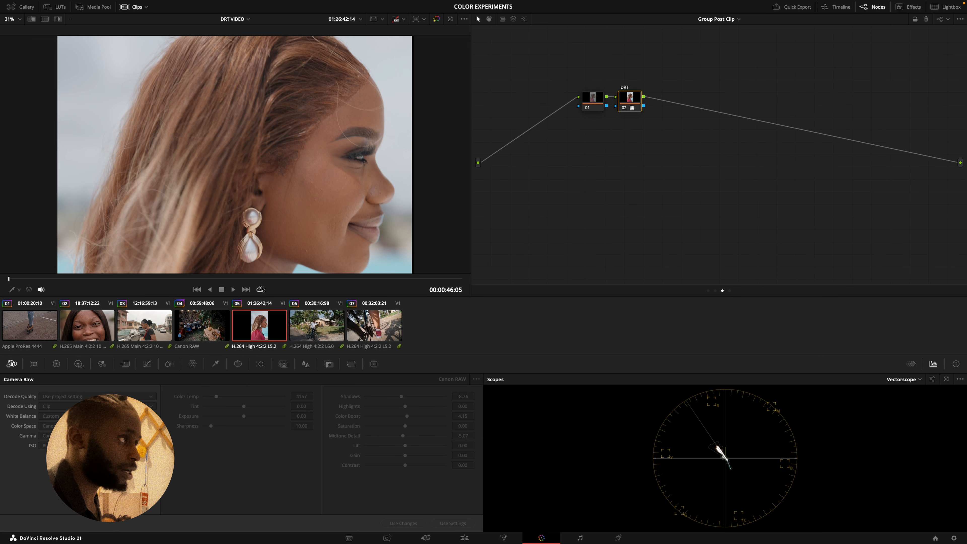
{"action": "key", "text": "space"}
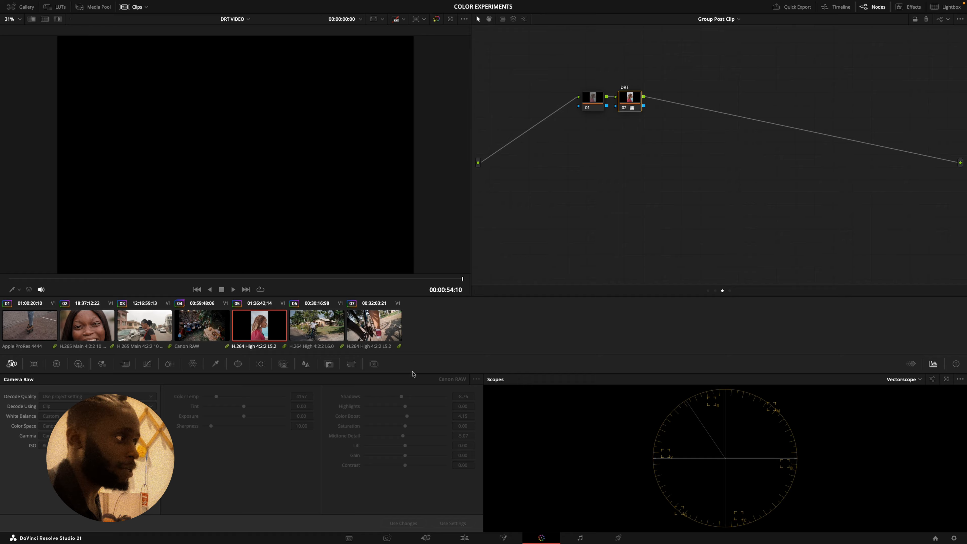
Step: Show the clip-level node graph and compare clip 06 with its EXP(L) node disabled and enabled
{"action": "left_click", "coordinate": [738, 18]}
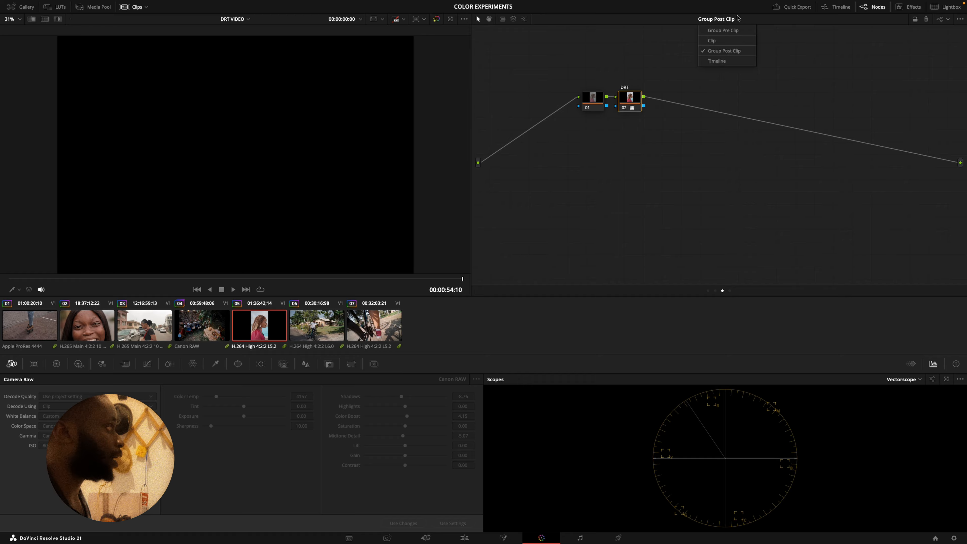
{"action": "left_click", "coordinate": [728, 41]}
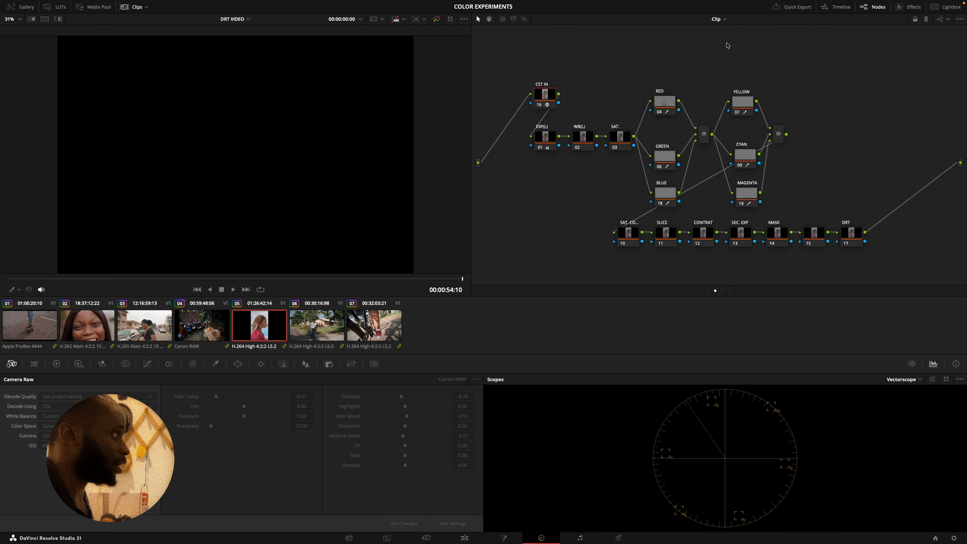
{"action": "left_click", "coordinate": [324, 326]}
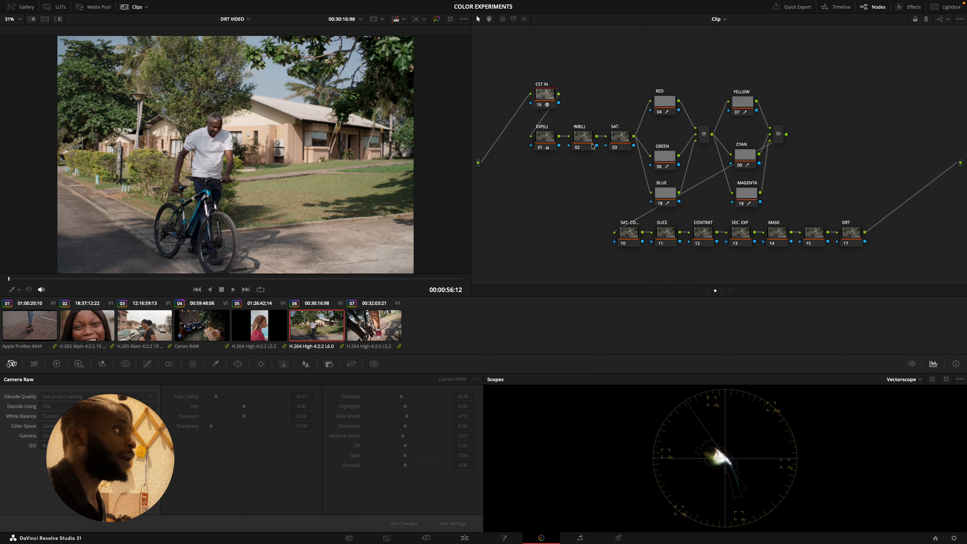
{"action": "left_click", "coordinate": [553, 139]}
{"action": "key", "text": "ctrl+d"}
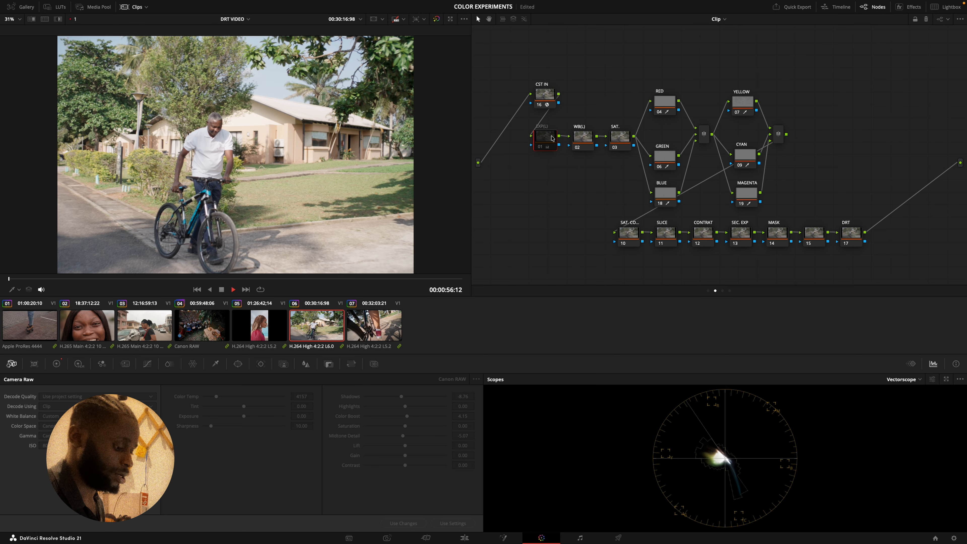
{"action": "key", "text": "super+d"}
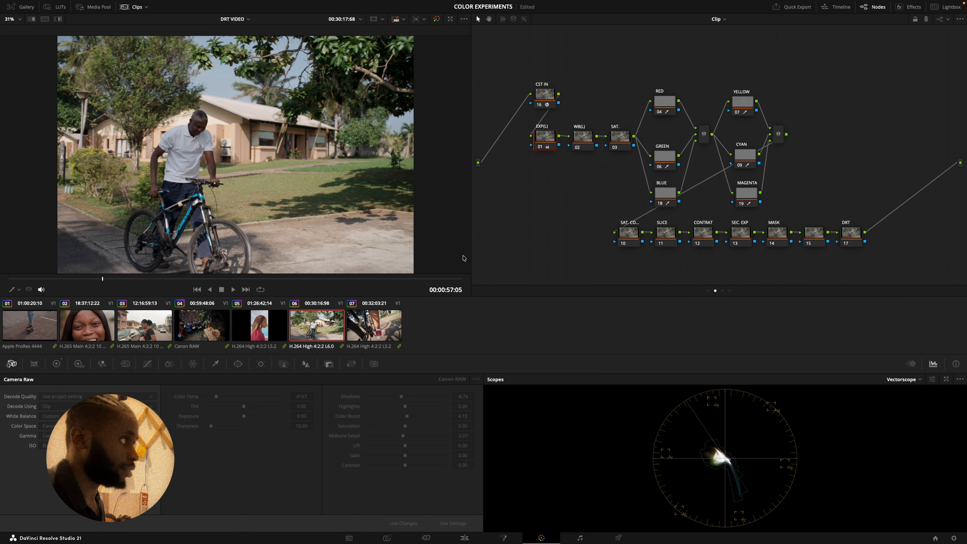
Step: Compare neighbouring clips 07 and 05 with and without their EXP(L) exposure correction, ending on the Canon RAW clip
{"action": "key", "text": "Down"}
{"action": "key", "text": "super+d"}
{"action": "key", "text": "super+d"}
{"action": "left_click", "coordinate": [274, 313]}
{"action": "key", "text": "super+d"}
{"action": "key", "text": "super+d"}
{"action": "key", "text": "Up"}
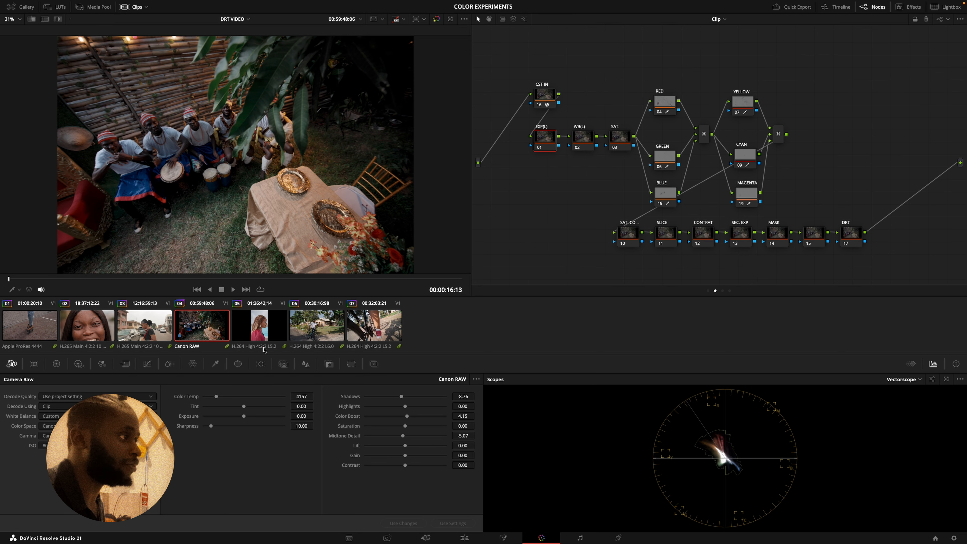
Step: Raise the master Gain to 1.60 on the Canon RAW clip's EXP(L) node to brighten the drummers' shot
{"action": "left_click", "coordinate": [57, 365]}
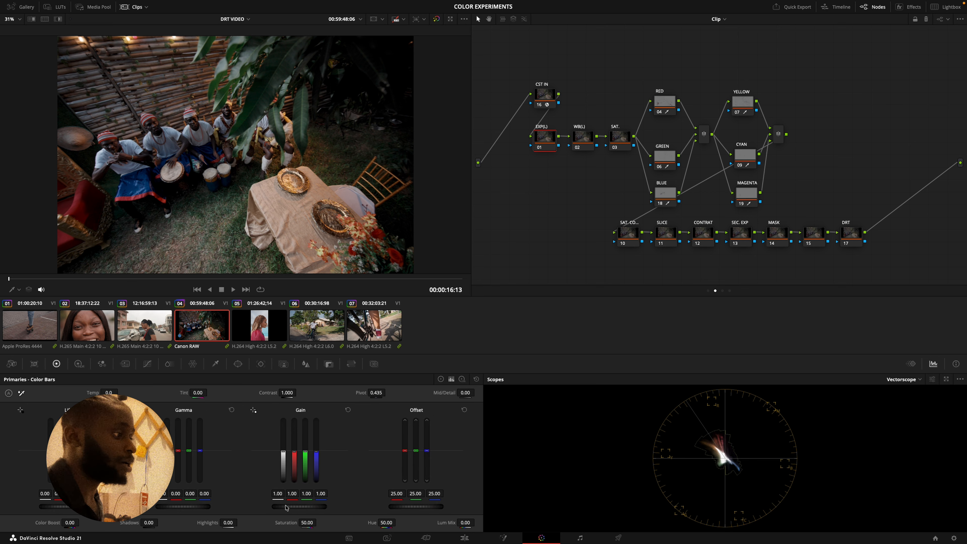
{"action": "left_click", "coordinate": [16, 365]}
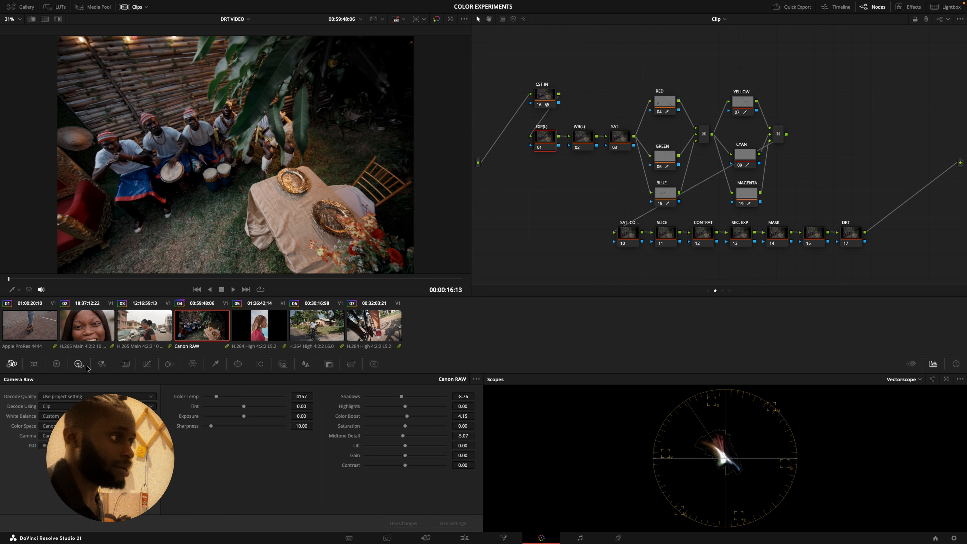
{"action": "left_click", "coordinate": [57, 365]}
{"action": "left_click_drag", "start_coordinate": [374, 494], "coordinate": [478, 475]}
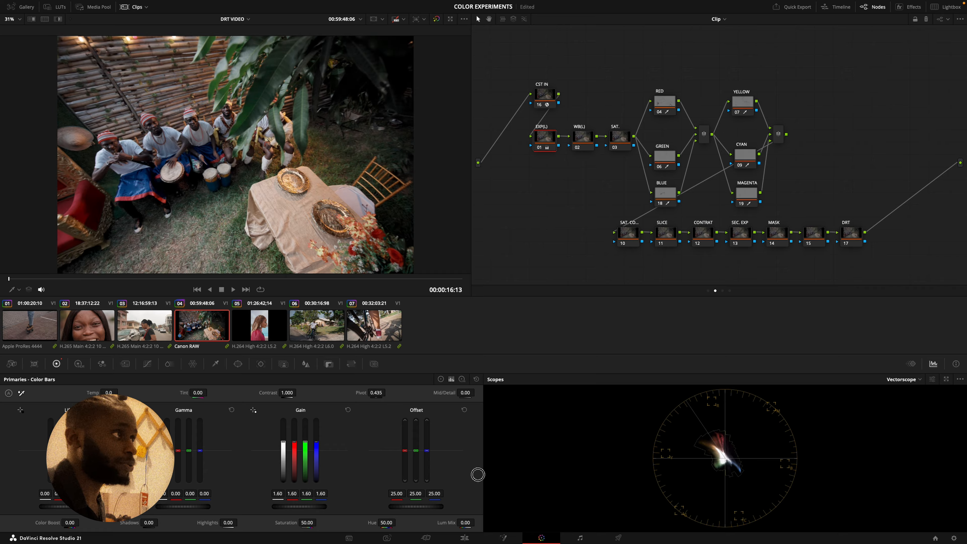
Step: Review clips 03 and 02, and compare clip 01 with its EXP(L) node disabled and enabled on the woman's shot
{"action": "left_click", "coordinate": [128, 331]}
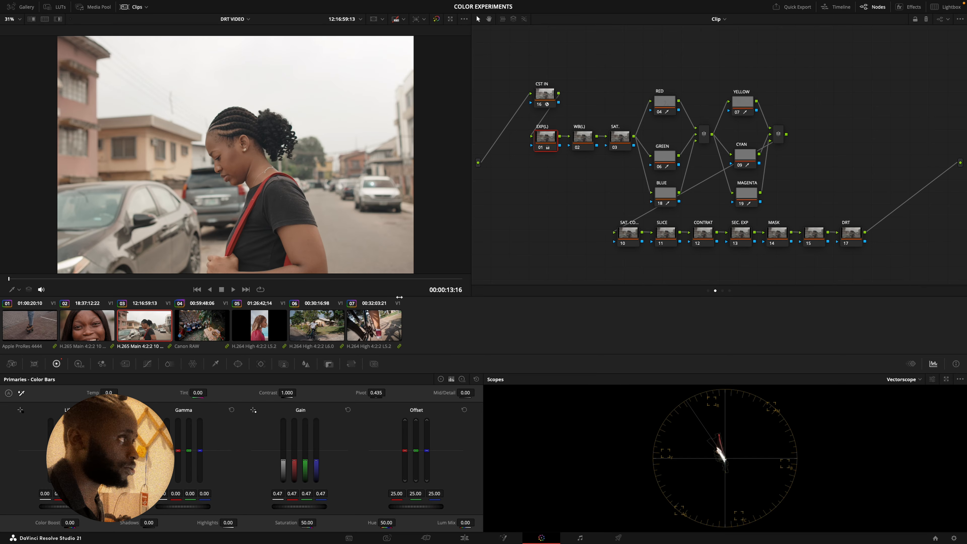
{"action": "left_click", "coordinate": [30, 327]}
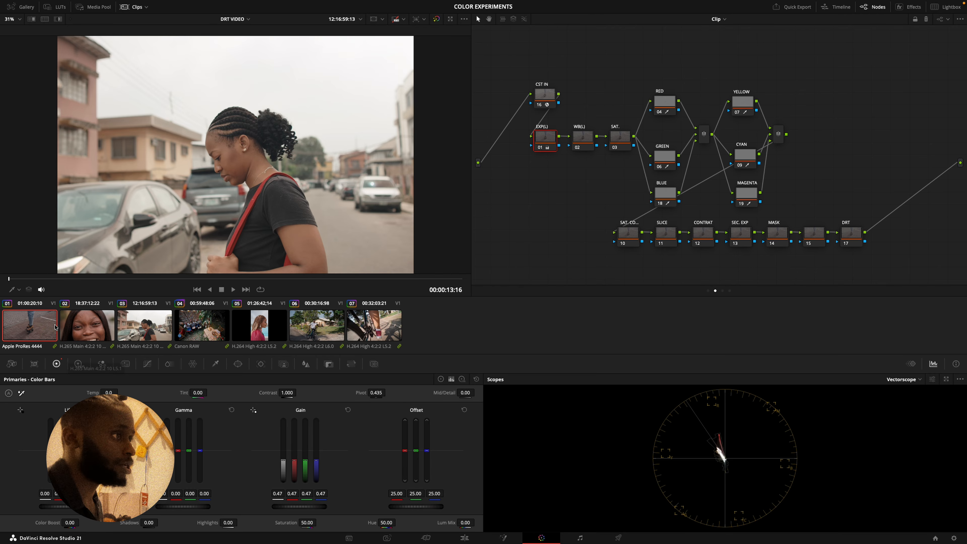
{"action": "left_click", "coordinate": [88, 331]}
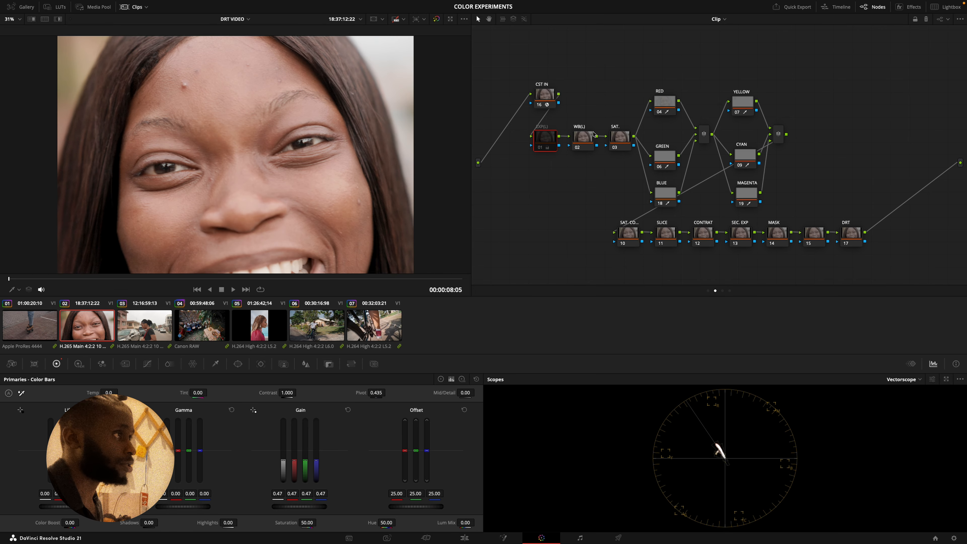
{"action": "left_click", "coordinate": [47, 328]}
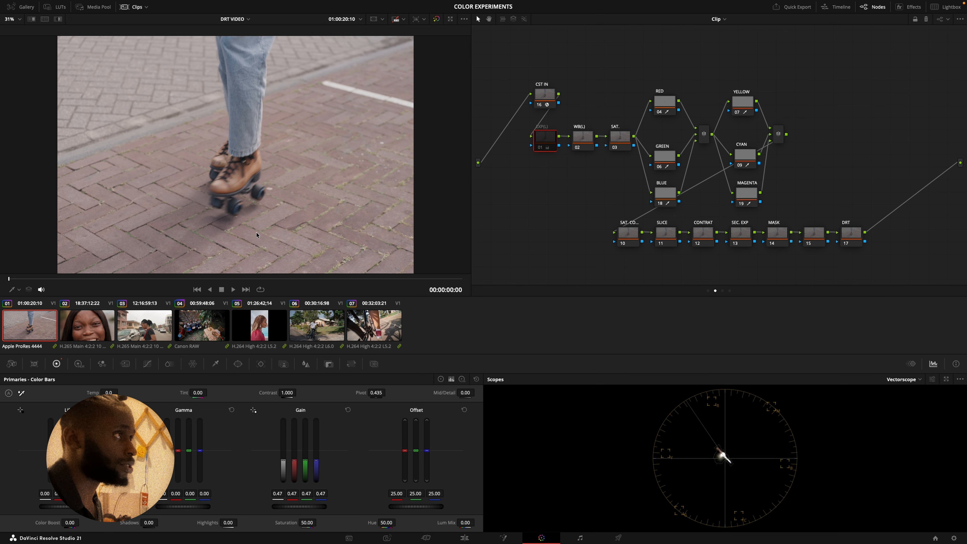
{"action": "left_click_drag", "start_coordinate": [162, 278], "coordinate": [244, 279]}
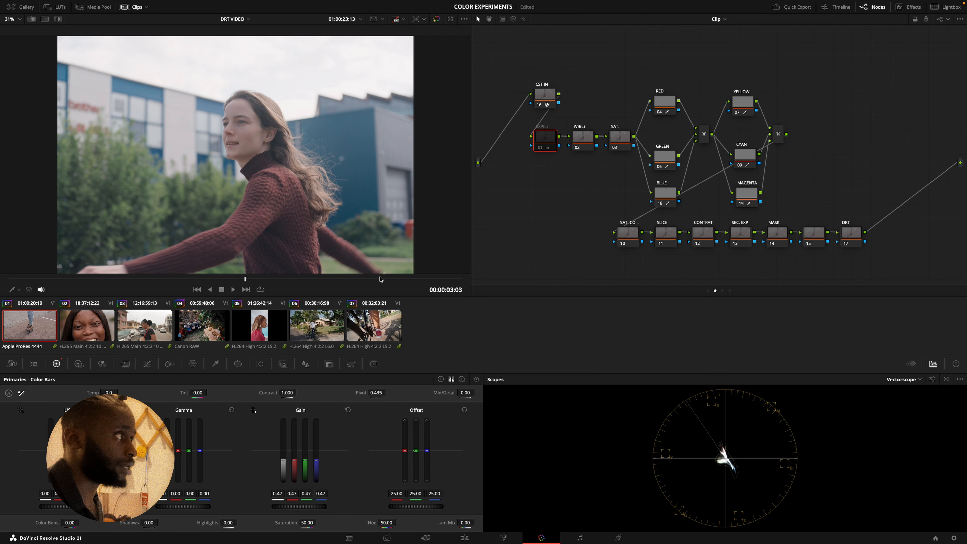
{"action": "key", "text": "ctrl+d"}
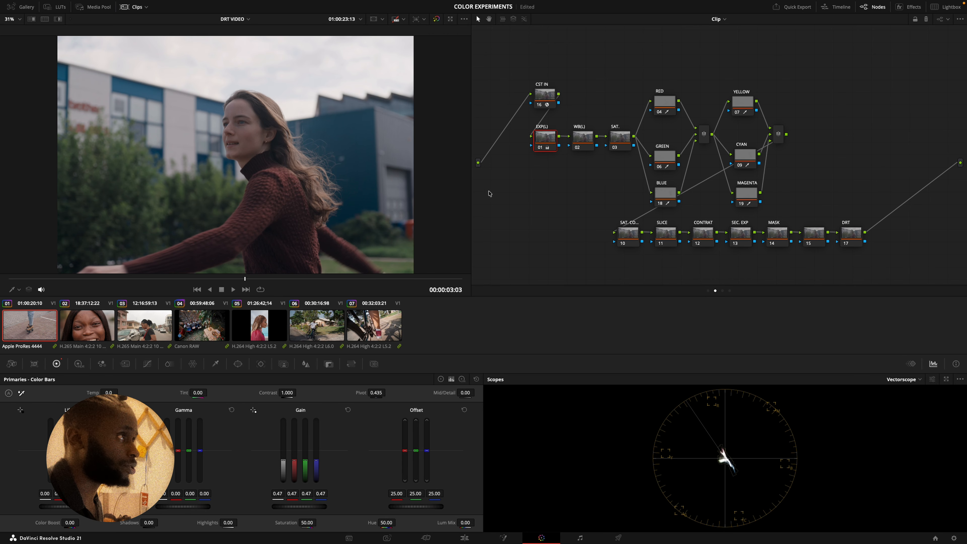
Step: Set the master Gain to 0.82 on clip 01's EXP(L) node and compare the shot with and without the correction
{"action": "left_click_drag", "start_coordinate": [307, 504], "coordinate": [336, 505]}
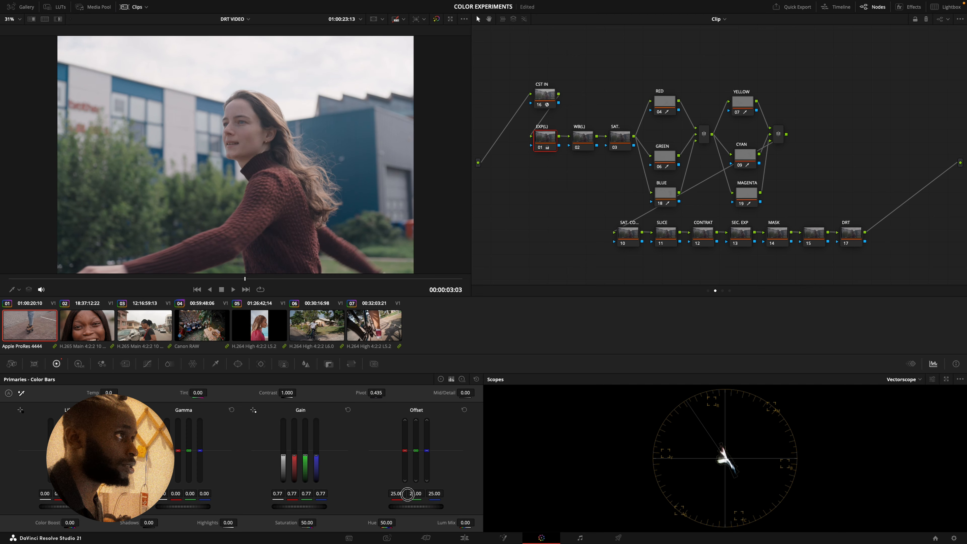
{"action": "left_click_drag", "start_coordinate": [415, 492], "coordinate": [416, 492]}
{"action": "key", "text": "super+d"}
{"action": "key", "text": "super+d"}
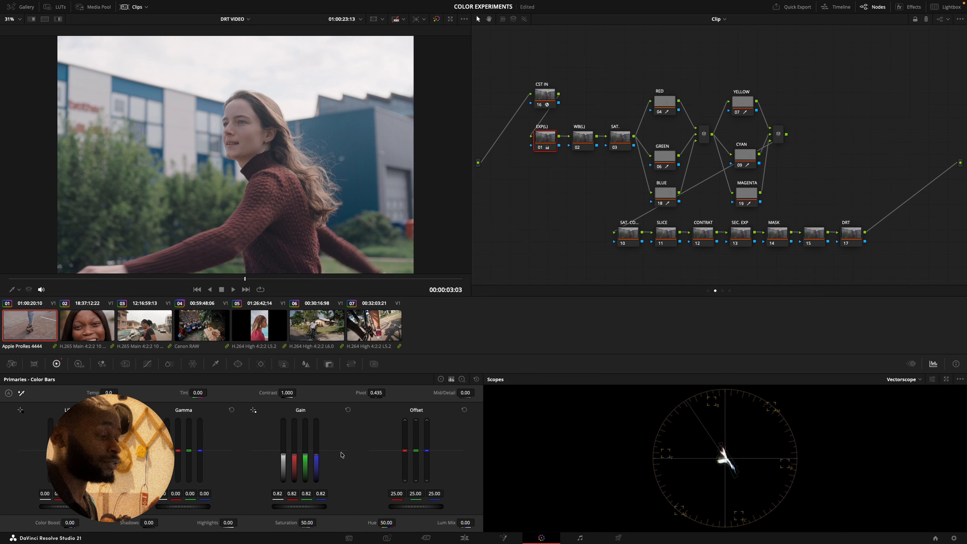
Step: Return the node graph to Group Post Clip and review the viewing LUT's rendering across clips 06, 07, 05, 03, 02 and 04
{"action": "left_click", "coordinate": [719, 19]}
{"action": "left_click", "coordinate": [731, 52]}
{"action": "left_click", "coordinate": [306, 332]}
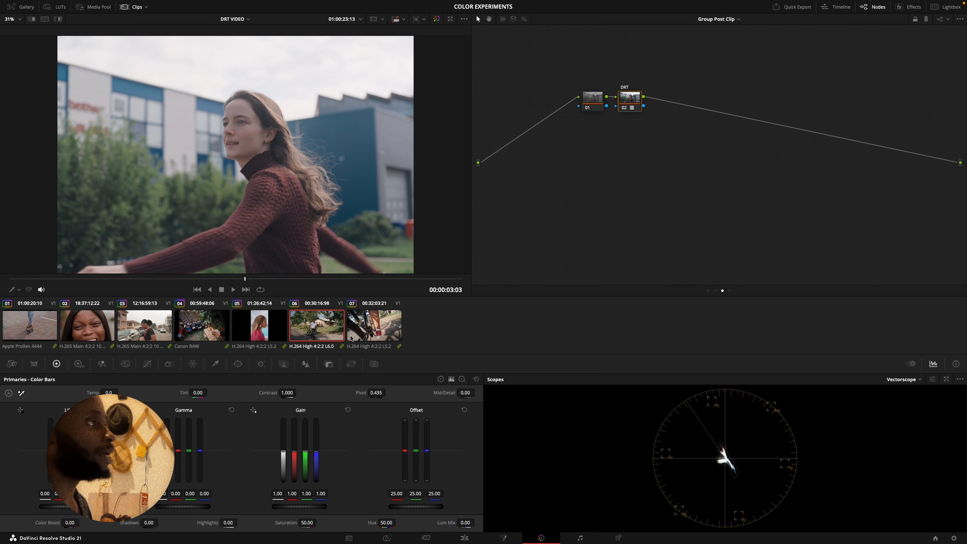
{"action": "left_click", "coordinate": [398, 327]}
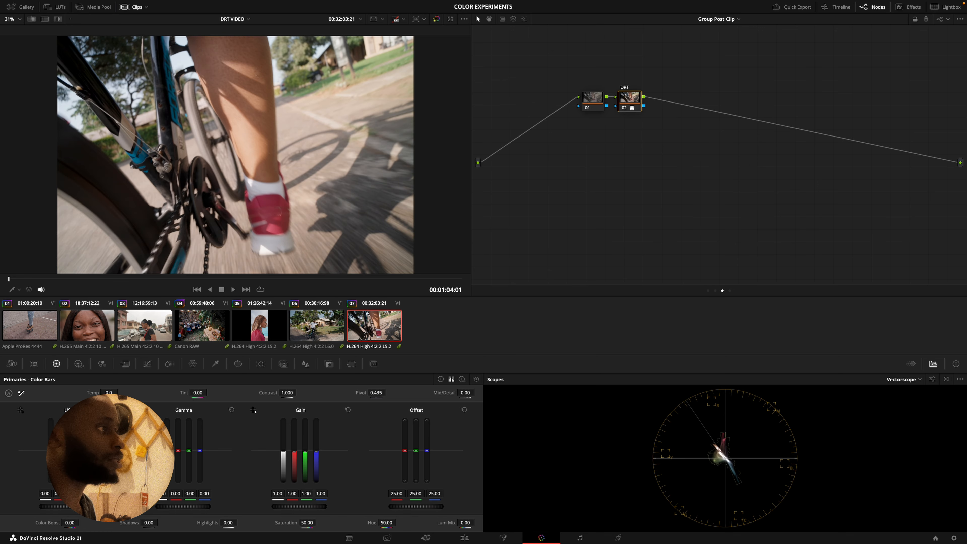
{"action": "left_click_drag", "start_coordinate": [191, 281], "coordinate": [344, 272]}
{"action": "left_click", "coordinate": [257, 331]}
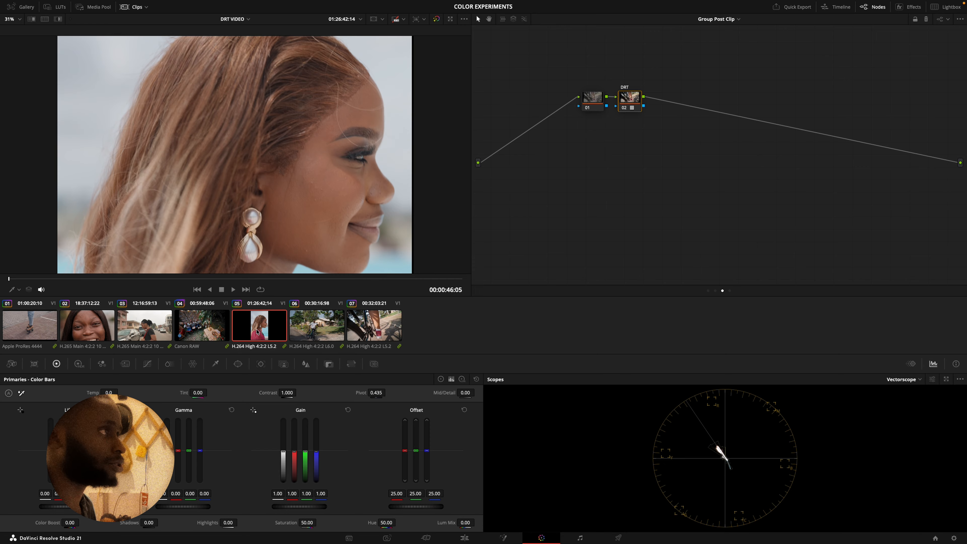
{"action": "left_click", "coordinate": [148, 326]}
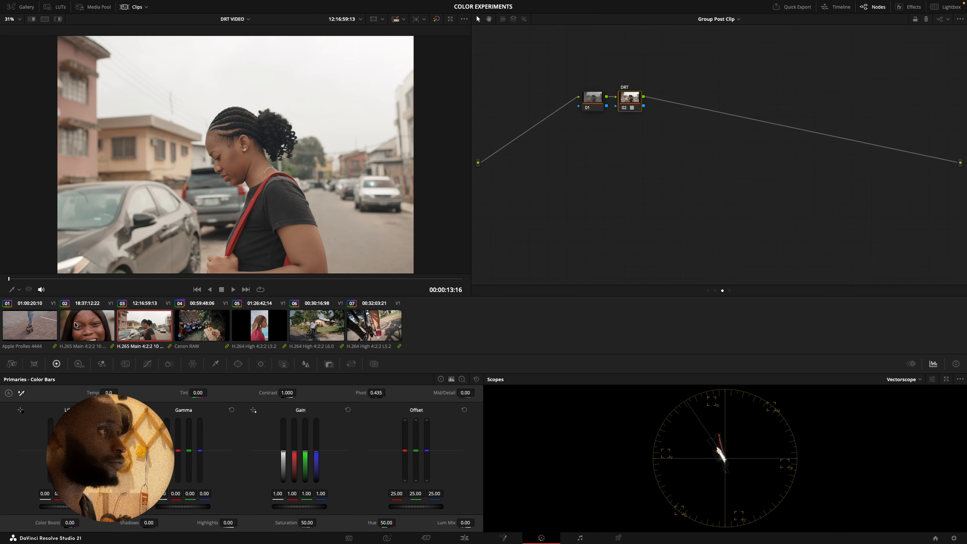
{"action": "left_click", "coordinate": [76, 325]}
{"action": "left_click", "coordinate": [202, 326]}
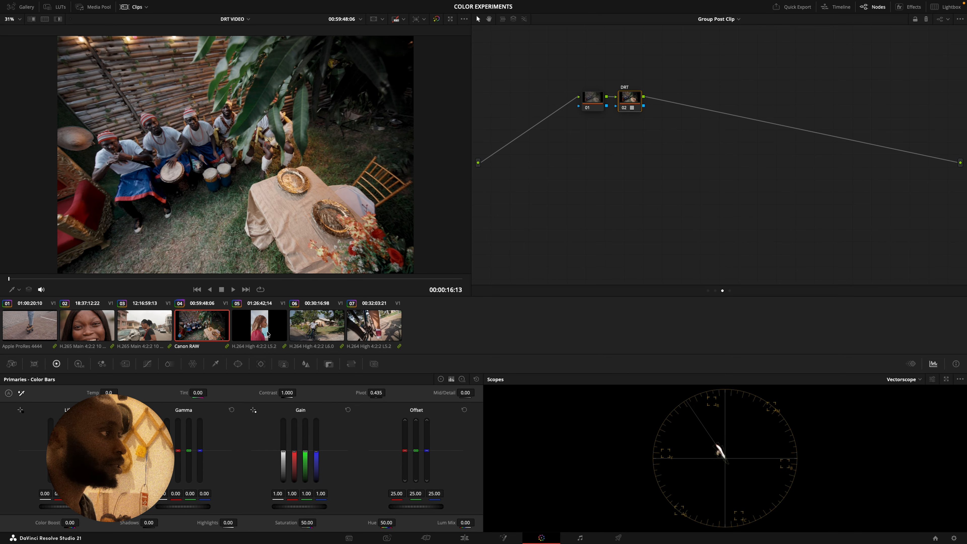
Step: Inspect the hair and earring detail close up in the middle of clip 05, and fit the whole frame again
{"action": "left_click", "coordinate": [266, 334]}
{"action": "mouse_move", "coordinate": [209, 281]}
{"action": "left_mouse_down"}
{"action": "mouse_move", "coordinate": [220, 281]}
{"action": "mouse_move", "coordinate": [210, 284]}
{"action": "left_mouse_up"}
{"action": "scroll", "coordinate": [183, 229], "scroll_direction": "up", "scroll_amount": 6}
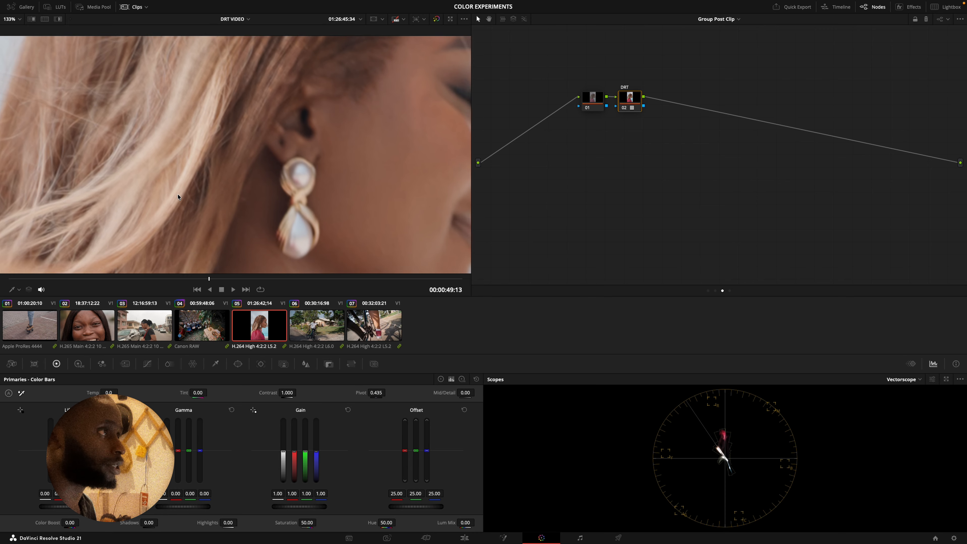
{"action": "key", "text": "shift+z"}
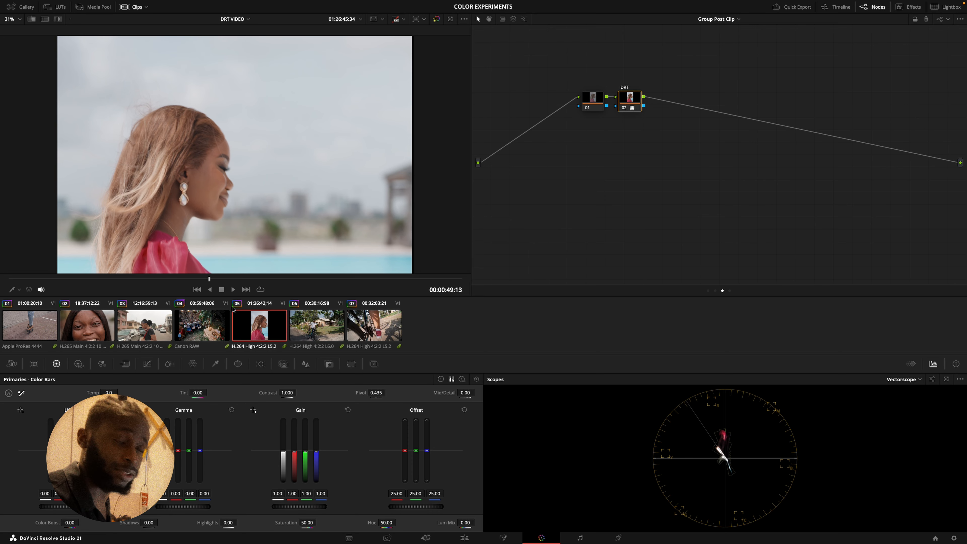
Step: Move to the middle of bicycle clip 06 and examine its signal in the enlarged vectorscope, waveform and parade view
{"action": "left_click", "coordinate": [299, 341]}
{"action": "left_click", "coordinate": [235, 290]}
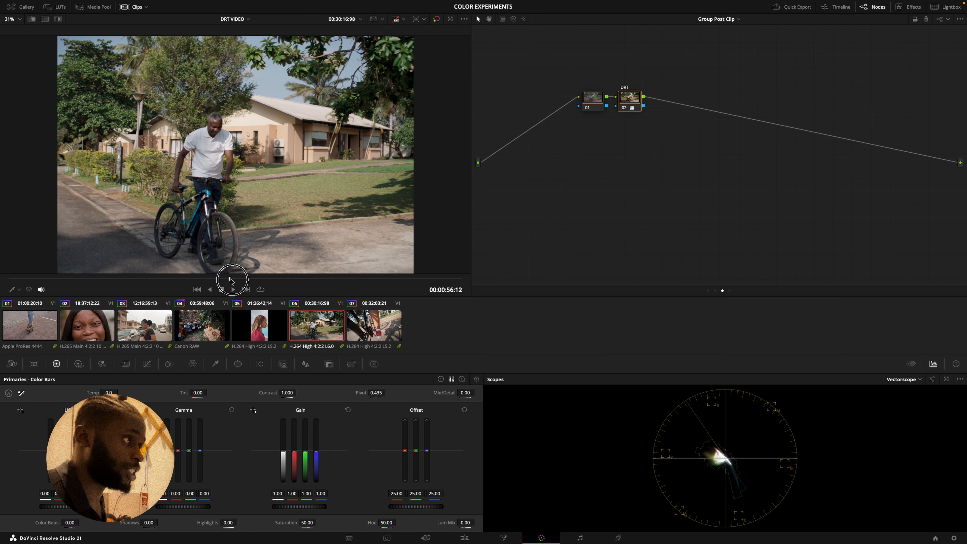
{"action": "left_click", "coordinate": [946, 379]}
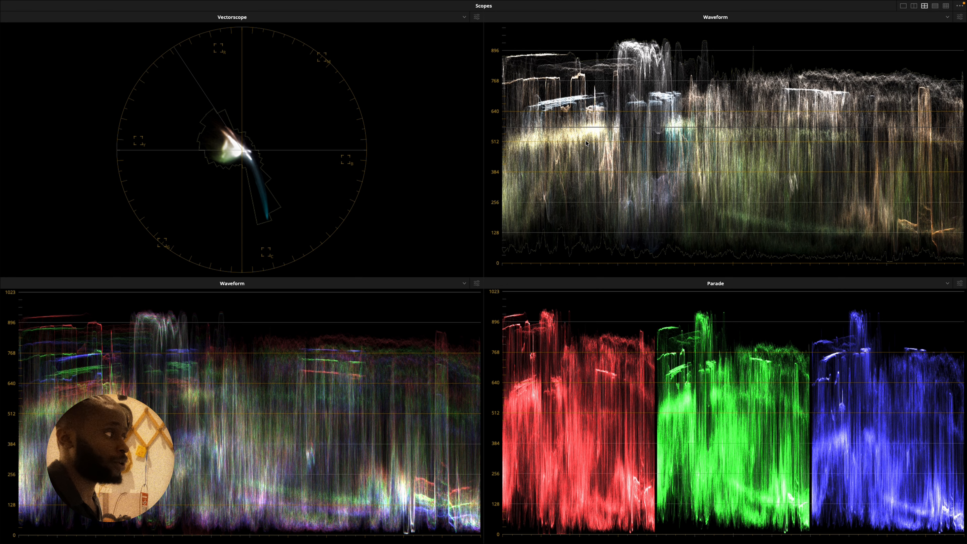
{"action": "key", "text": "ctrl+Left"}
{"action": "left_click", "coordinate": [515, 219]}
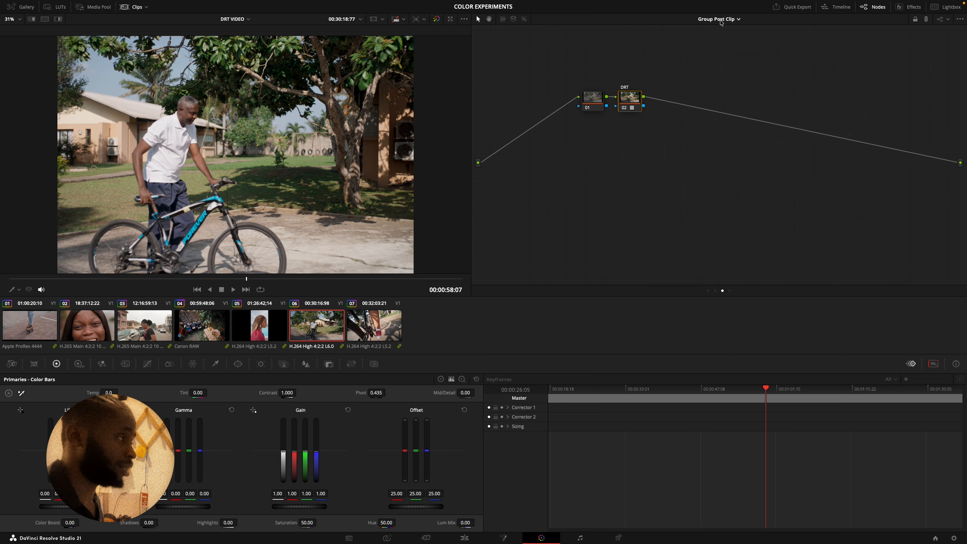
Step: Inspect the OpenDRT_v1.1.0 DCTL settings on the group's DRT node and switch grade versions to compare it with the viewing LUT
{"action": "left_click", "coordinate": [909, 7]}
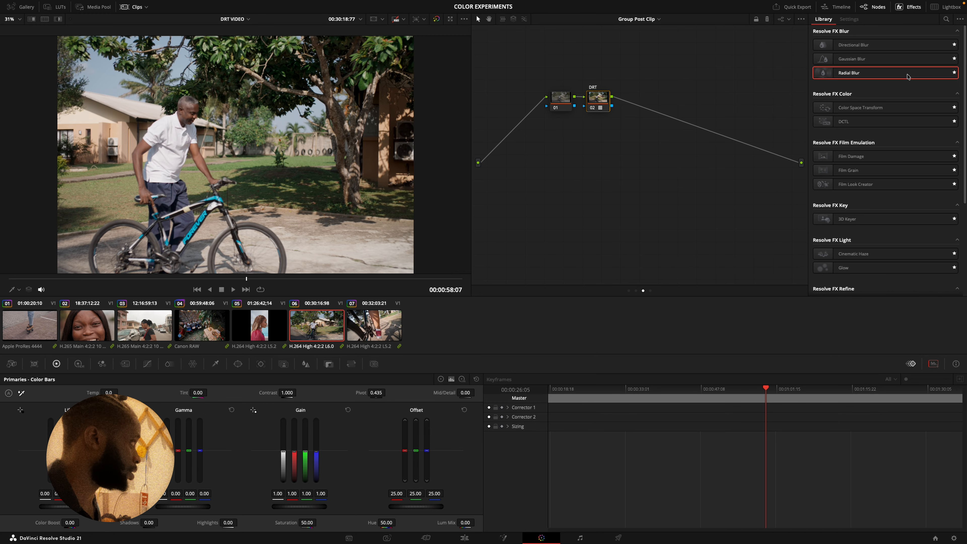
{"action": "left_click", "coordinate": [596, 100]}
{"action": "left_click", "coordinate": [609, 225]}
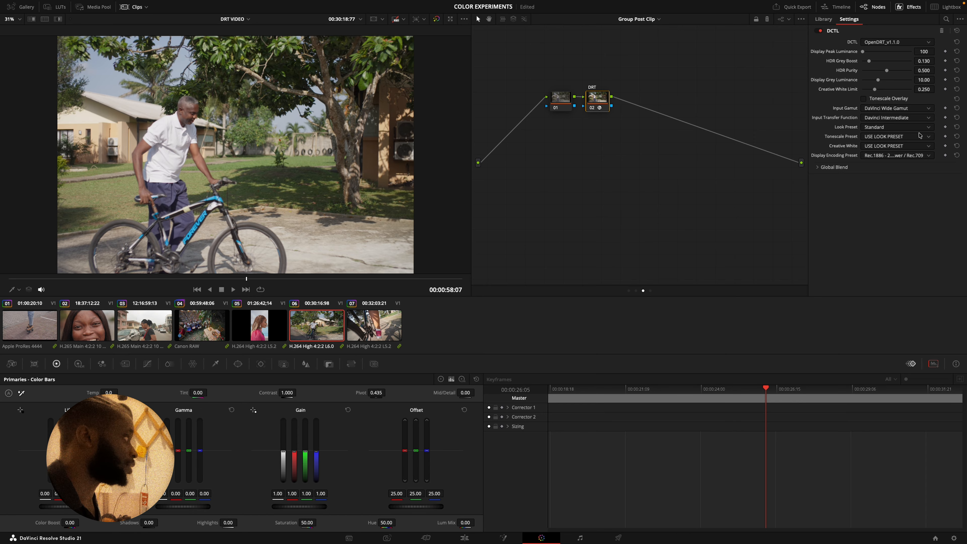
{"action": "left_click", "coordinate": [560, 99]}
{"action": "left_click", "coordinate": [598, 99]}
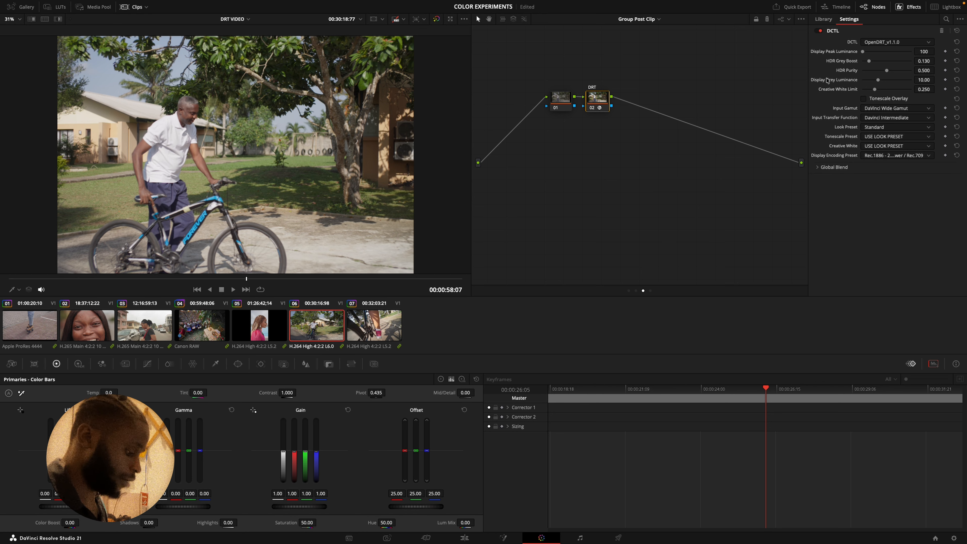
{"action": "key", "text": "super+n"}
{"action": "key", "text": "super+n"}
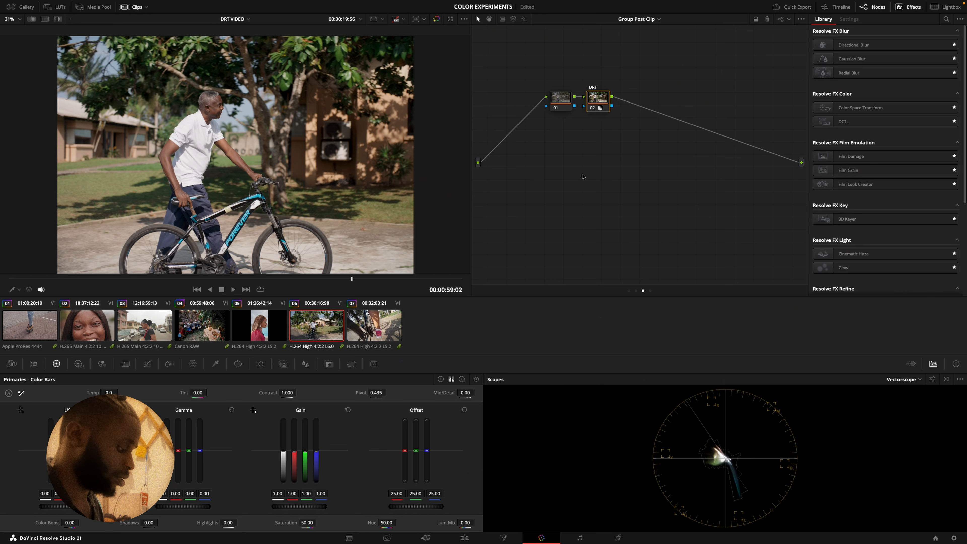
Step: View bicycle clip 06 full screen and cycle through its grade versions, including REFERENT, to compare their rendering
{"action": "key", "text": "super+f"}
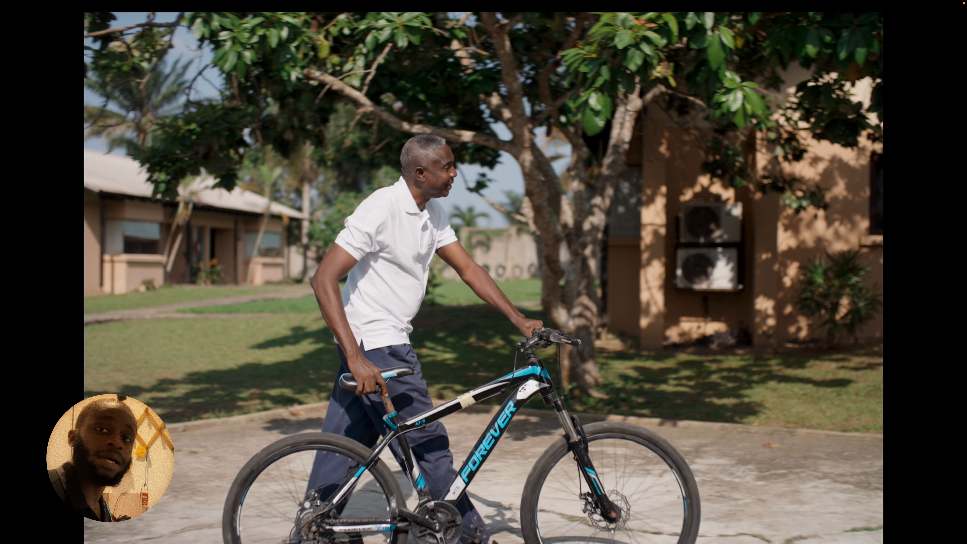
{"action": "key", "text": "super+n"}
{"action": "key", "text": "super+n"}
{"action": "key", "text": "super+n"}
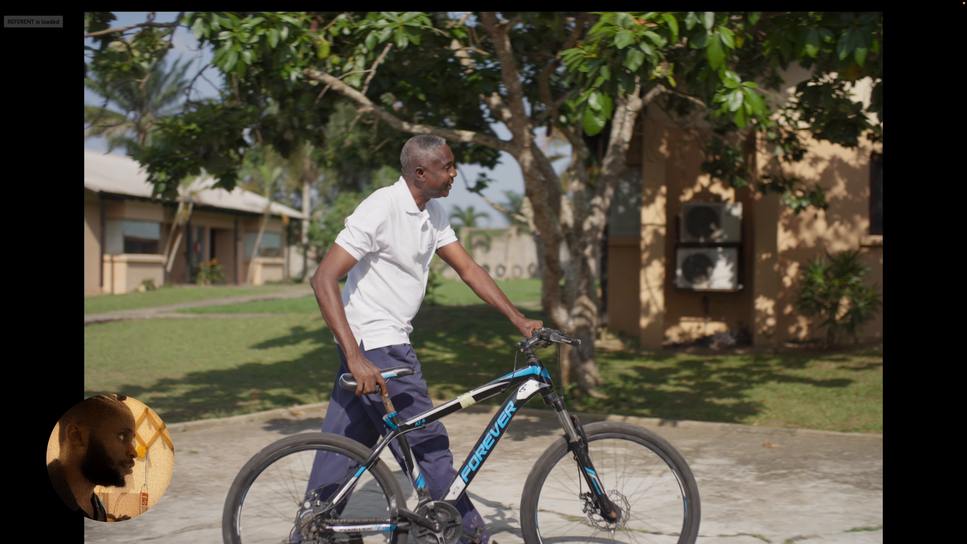
{"action": "key", "text": "super+n"}
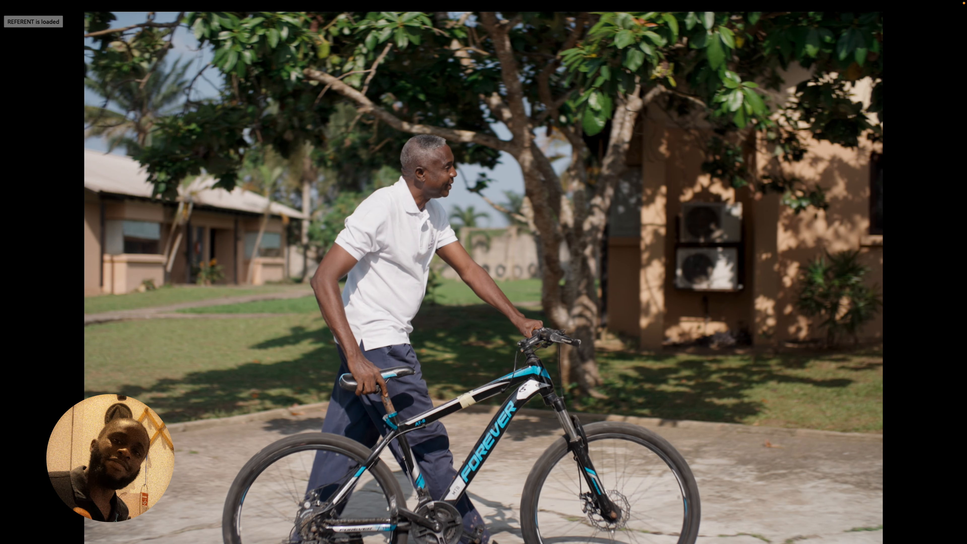
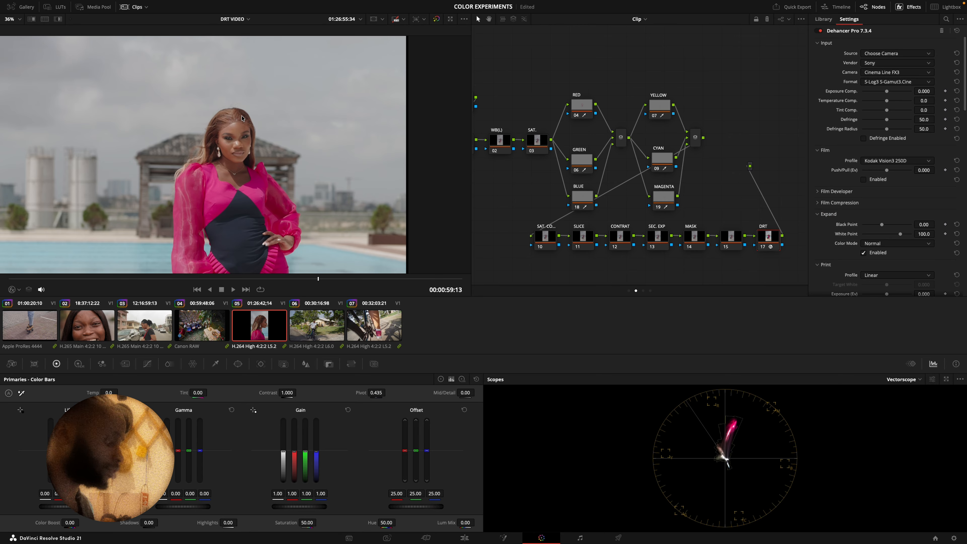
Step: Inspect the woman's face and hair close up in clip 05 with the Dehancer transform, and fit the whole frame again
{"action": "scroll", "coordinate": [256, 130], "scroll_direction": "up", "scroll_amount": 8}
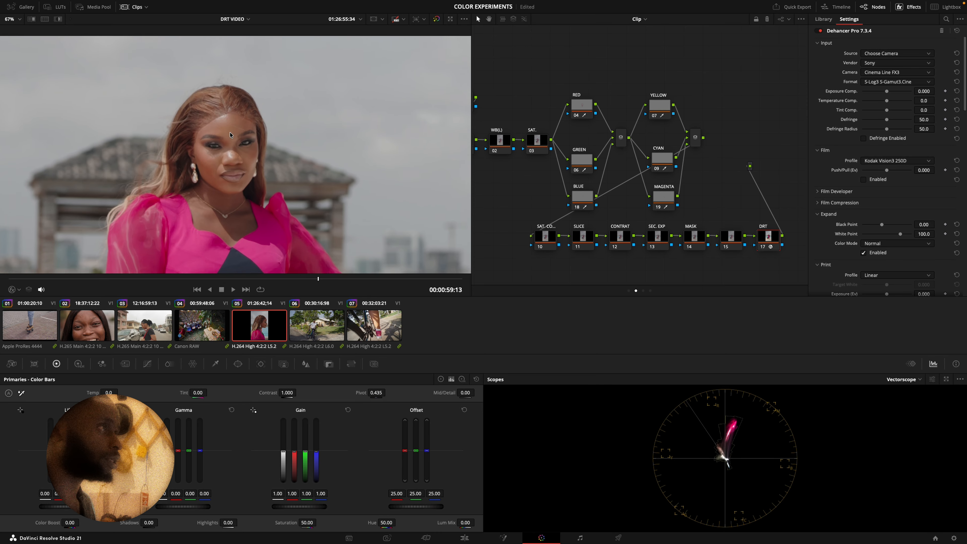
{"action": "scroll", "coordinate": [231, 135], "scroll_direction": "down", "scroll_amount": 8}
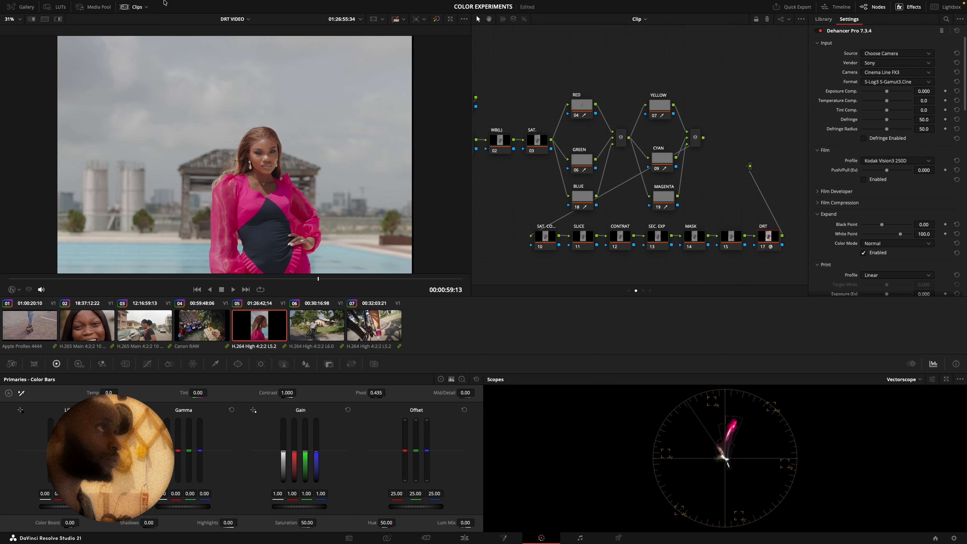
{"action": "mouse_move", "coordinate": [167, 2]}
{"action": "left_click", "coordinate": [209, 5]}
{"action": "mouse_move", "coordinate": [246, 41]}
{"action": "left_click", "coordinate": [328, 108]}
{"action": "scroll", "coordinate": [263, 162], "scroll_direction": "up", "scroll_amount": 8}
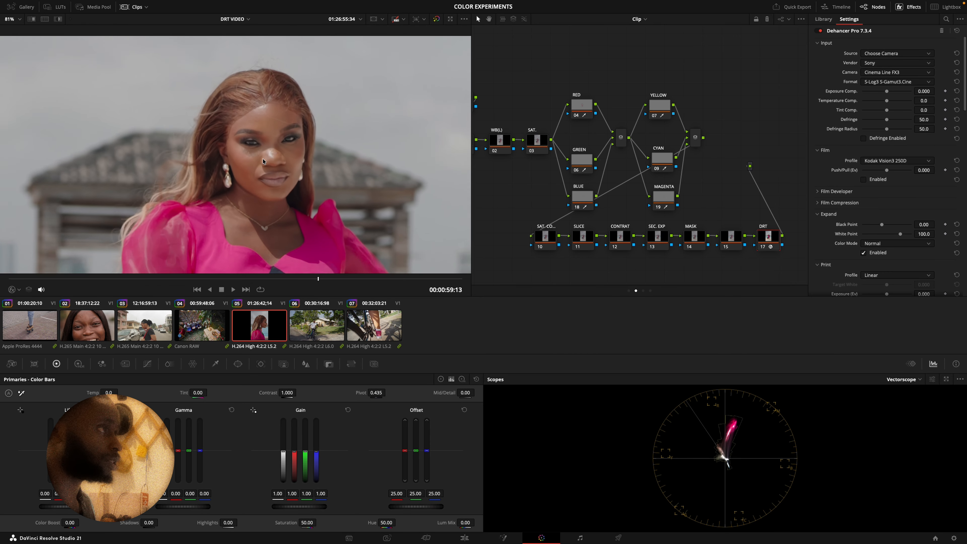
{"action": "scroll", "coordinate": [263, 162], "scroll_direction": "down", "scroll_amount": 8}
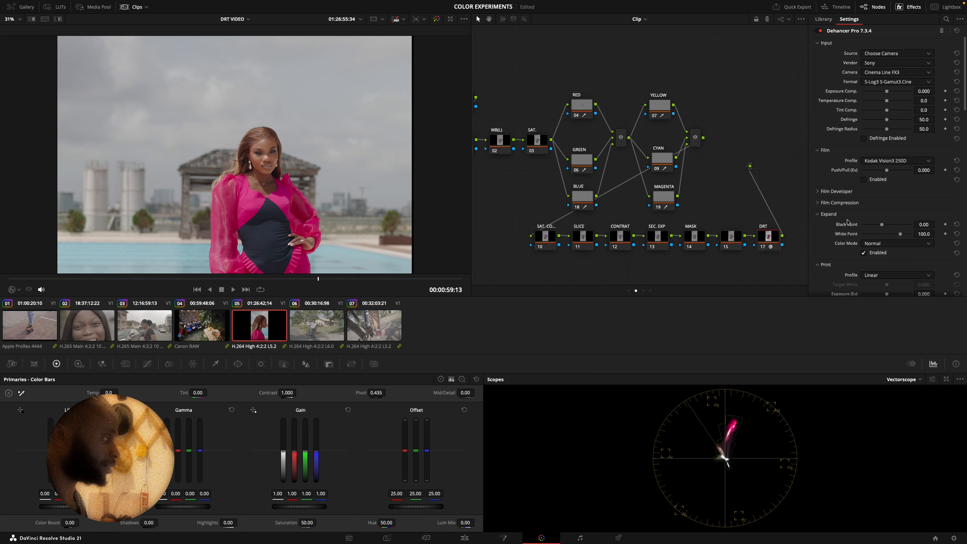
Step: Preview Dehancer's film emulation and its Fujifilm 3513, Kodak 2383 and Kodak Endura Glossy Paper print profiles, and restore film off with Linear print
{"action": "left_click", "coordinate": [870, 182]}
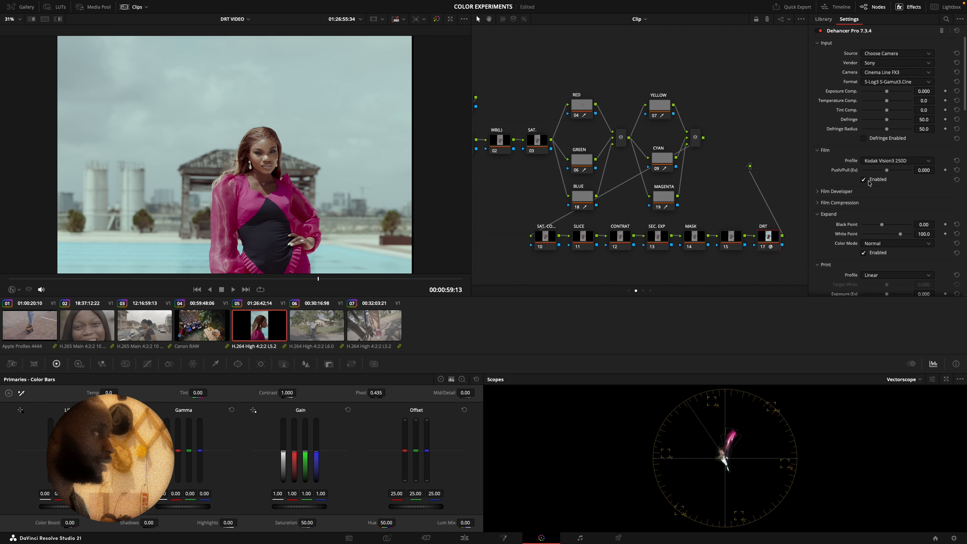
{"action": "left_click", "coordinate": [870, 183]}
{"action": "left_click", "coordinate": [875, 275]}
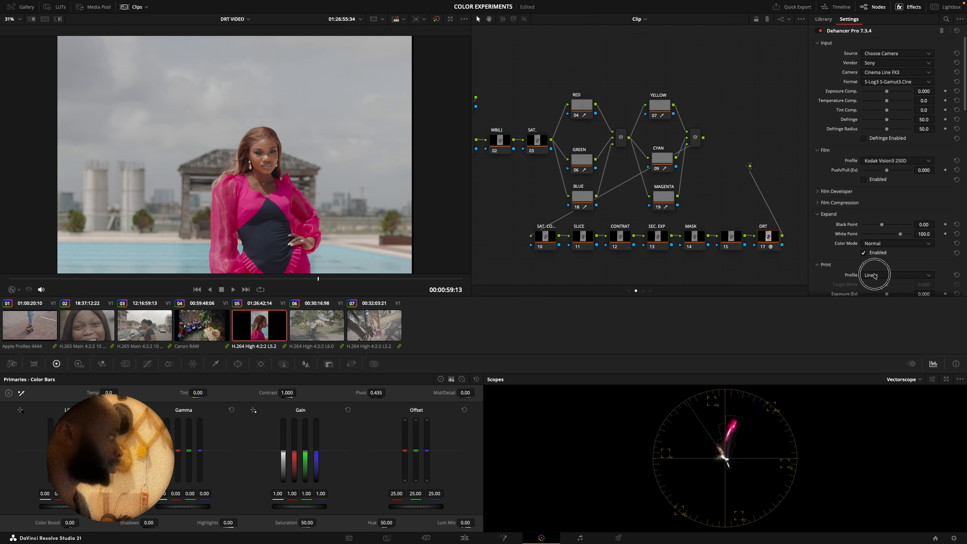
{"action": "left_click", "coordinate": [883, 301]}
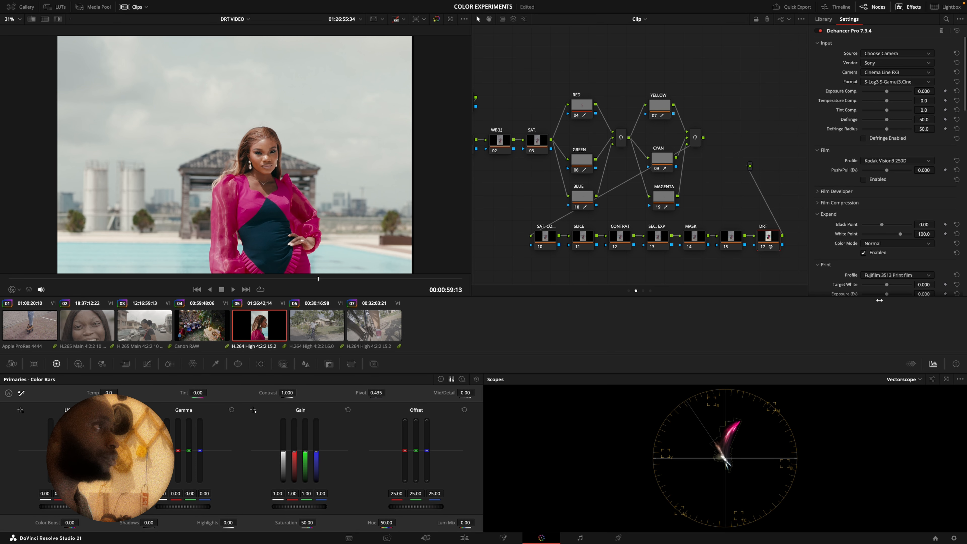
{"action": "left_click", "coordinate": [891, 275]}
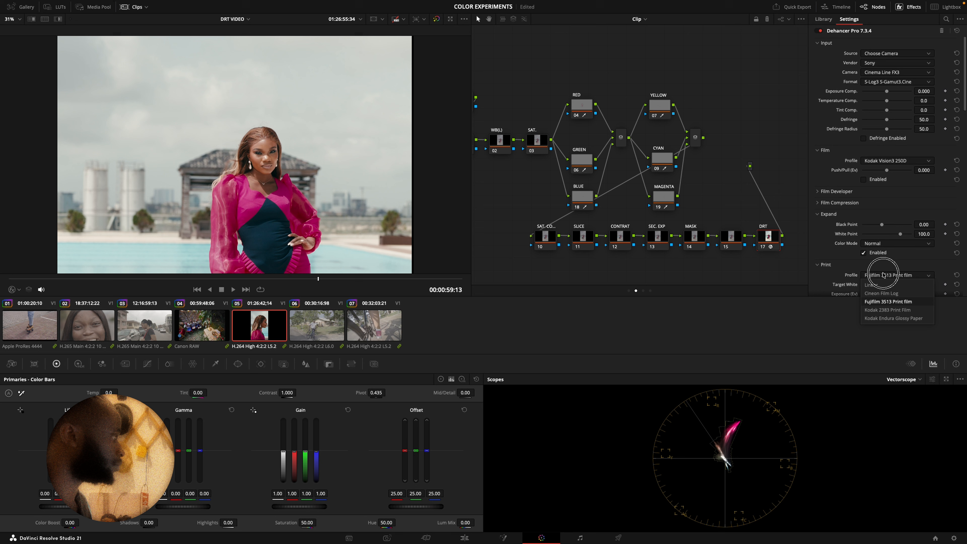
{"action": "left_click", "coordinate": [887, 310]}
{"action": "left_click", "coordinate": [891, 276]}
{"action": "left_click", "coordinate": [891, 318]}
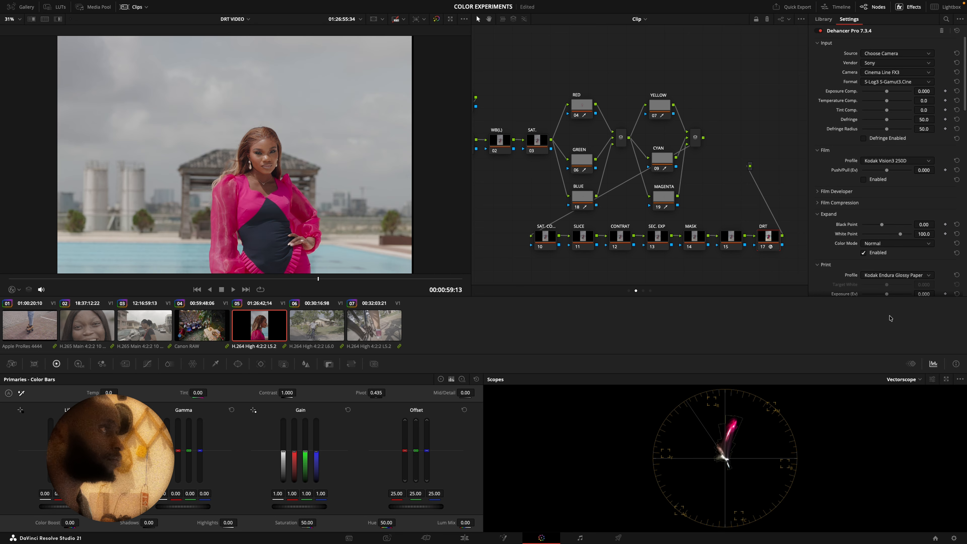
{"action": "left_click", "coordinate": [888, 275]}
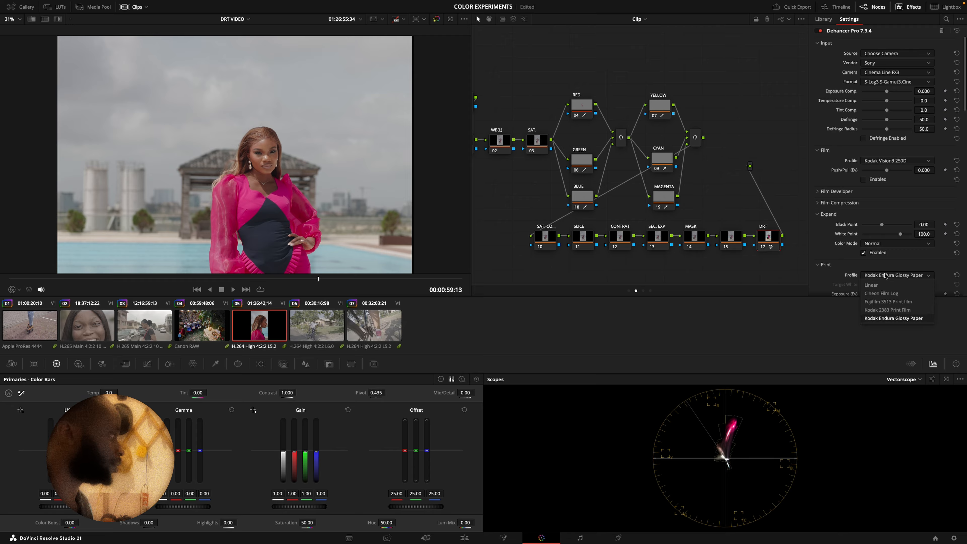
{"action": "left_click", "coordinate": [883, 285]}
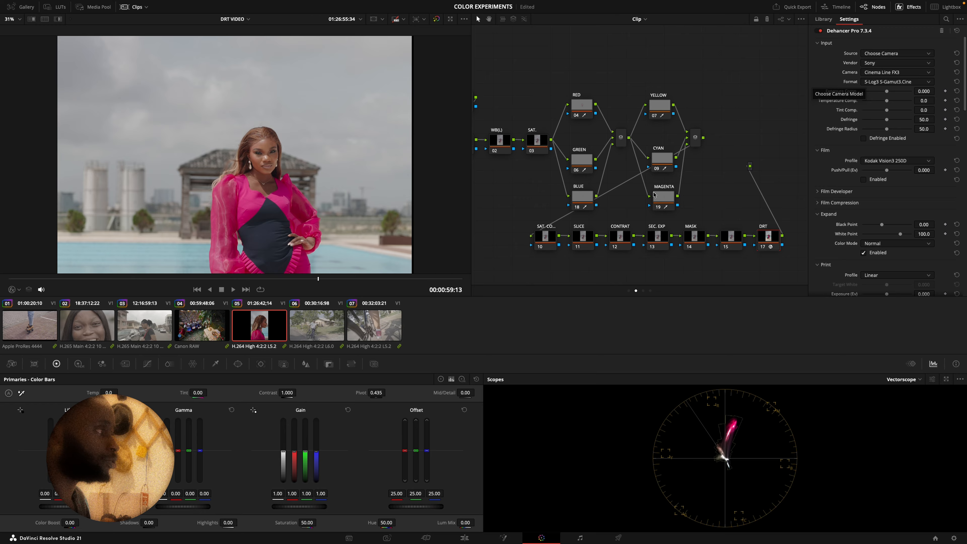
Step: Try master gamma and gain adjustments on the CONTRAT node of clip 05 and undo both
{"action": "left_click", "coordinate": [608, 245]}
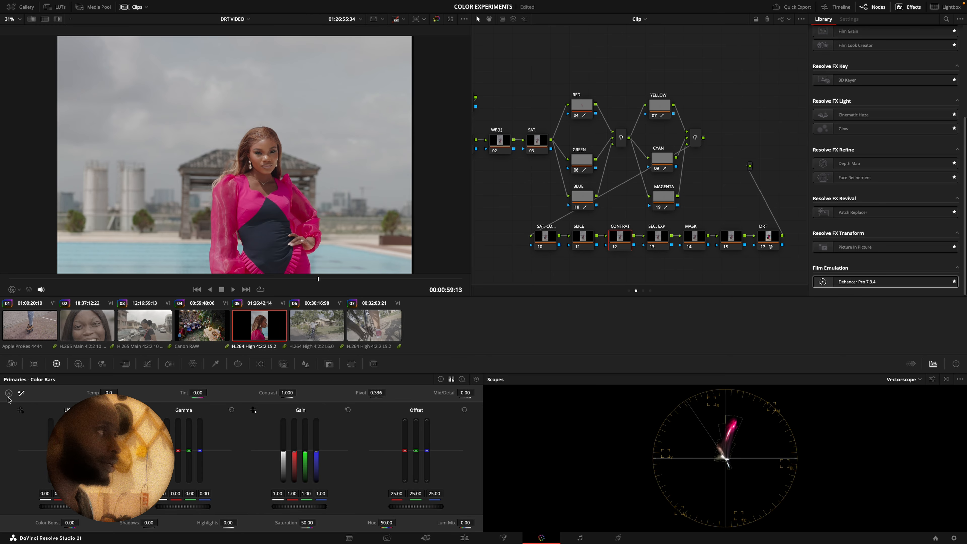
{"action": "left_click", "coordinate": [495, 141]}
{"action": "scroll", "coordinate": [614, 227], "scroll_direction": "left", "scroll_amount": 1}
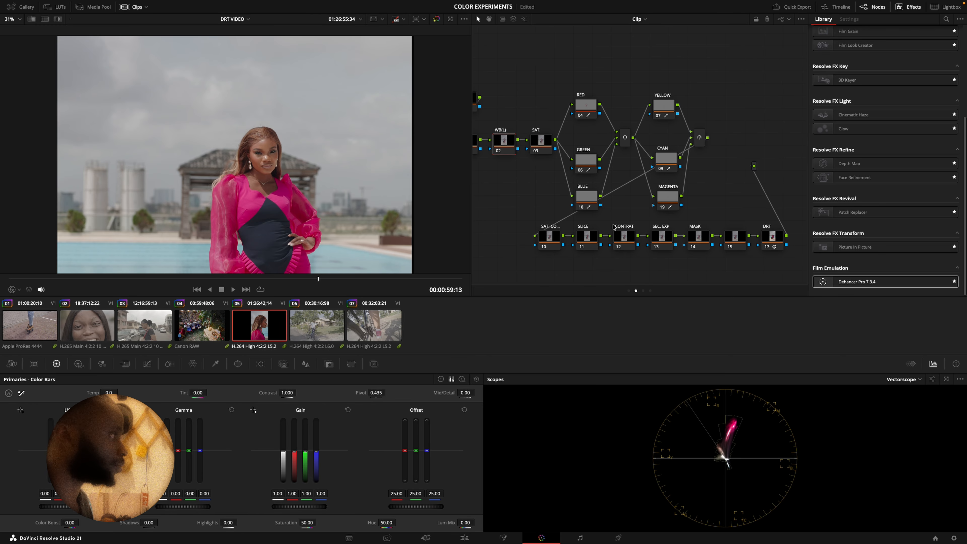
{"action": "left_click", "coordinate": [635, 241]}
{"action": "right_click", "coordinate": [632, 227]}
{"action": "left_click", "coordinate": [621, 216]}
{"action": "left_click_drag", "start_coordinate": [184, 507], "coordinate": [177, 507]}
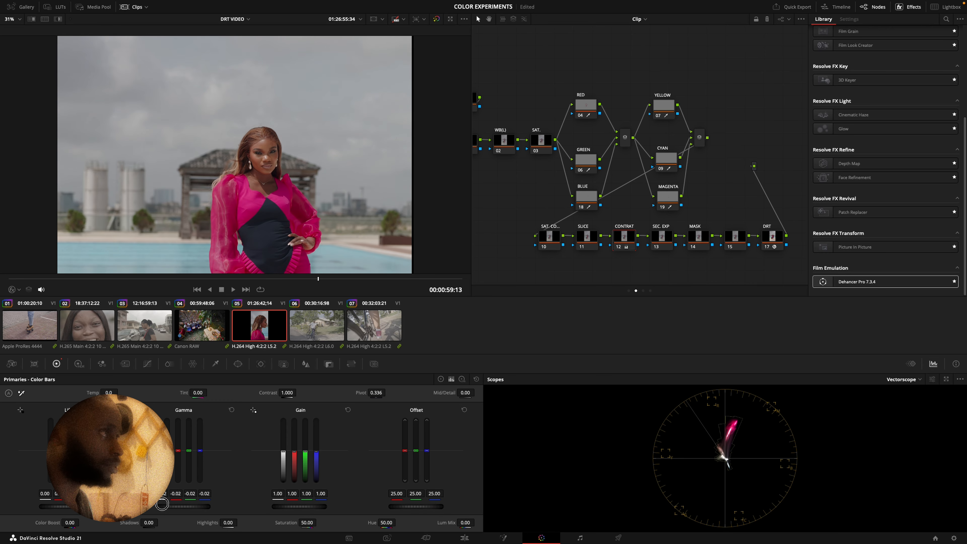
{"action": "key", "text": "super+z"}
{"action": "left_click_drag", "start_coordinate": [284, 507], "coordinate": [376, 504]}
{"action": "key", "text": "super+z"}
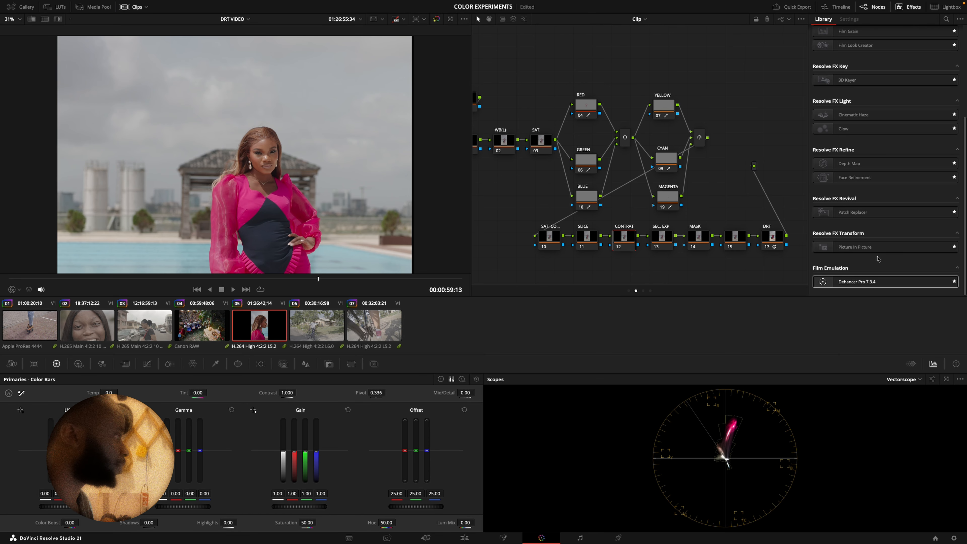
Step: Examine the Color Space Transform settings on the CST IN node against the Dehancer input settings on the DRT node
{"action": "left_click", "coordinate": [780, 233]}
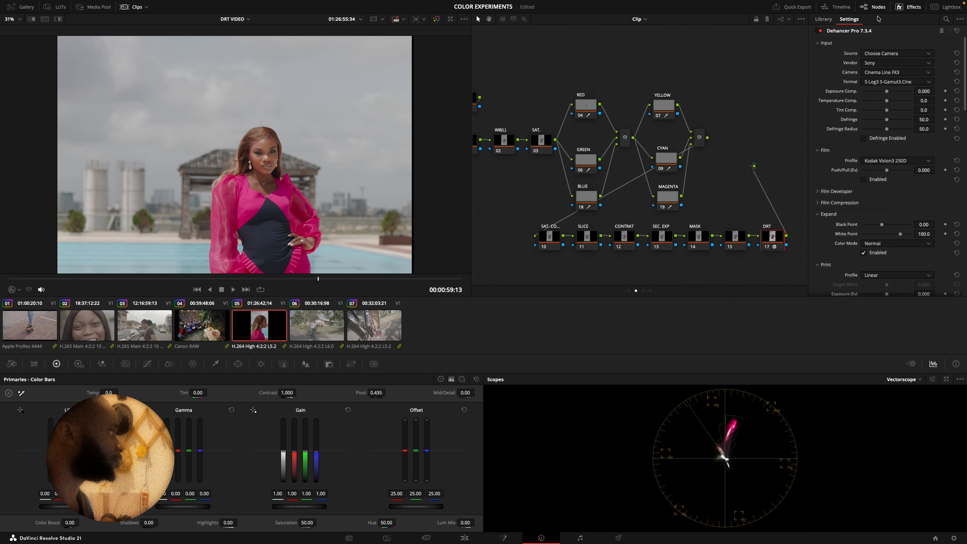
{"action": "left_click", "coordinate": [910, 7]}
{"action": "left_click", "coordinate": [537, 106]}
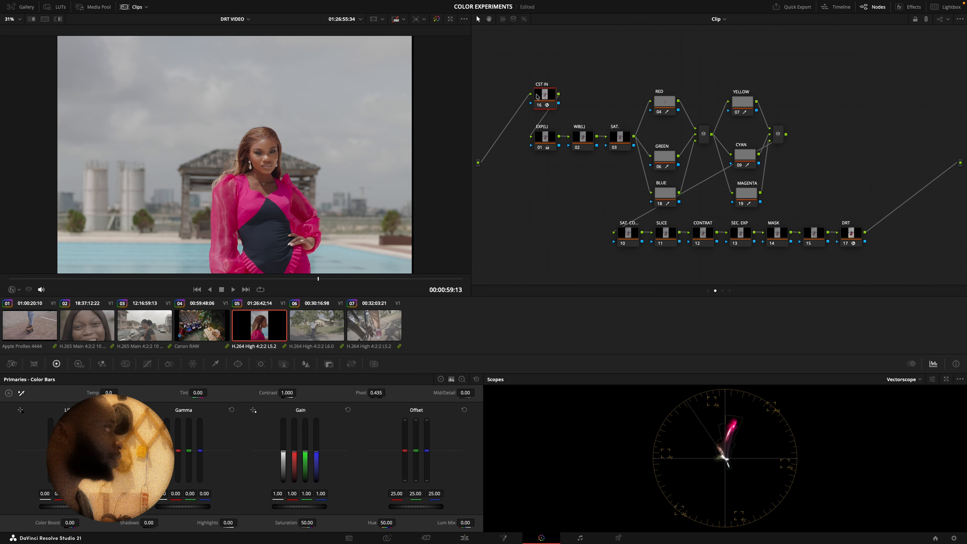
{"action": "left_click", "coordinate": [909, 7]}
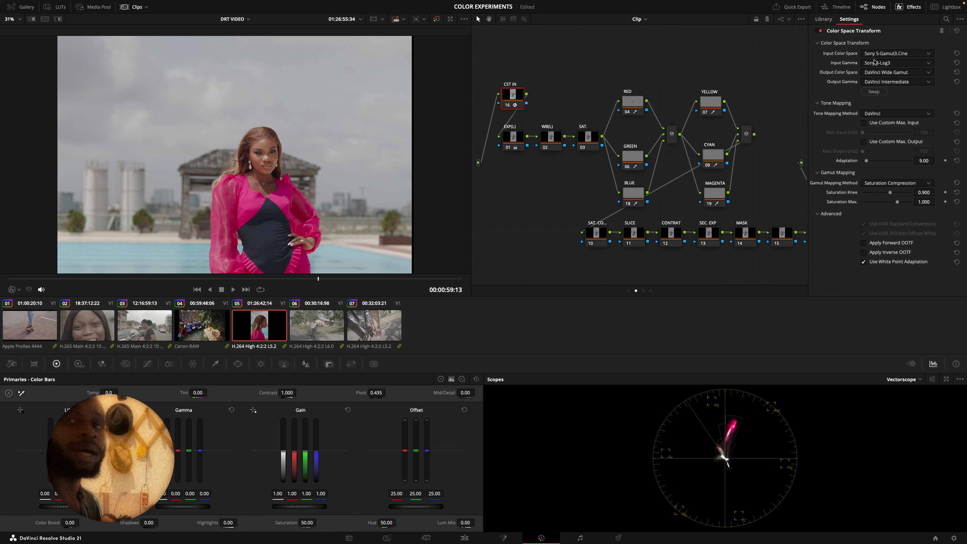
{"action": "left_click_drag", "start_coordinate": [718, 208], "coordinate": [646, 222]}
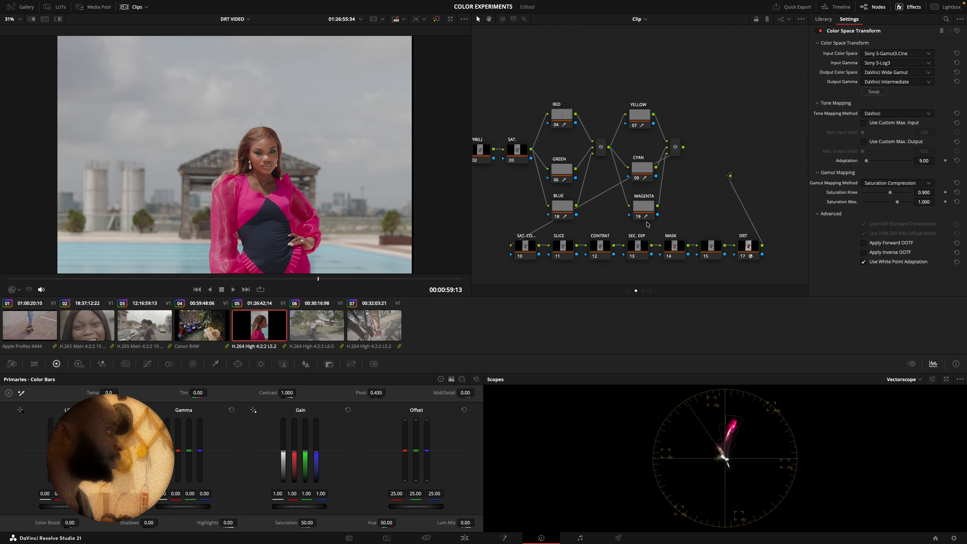
{"action": "left_click", "coordinate": [753, 247]}
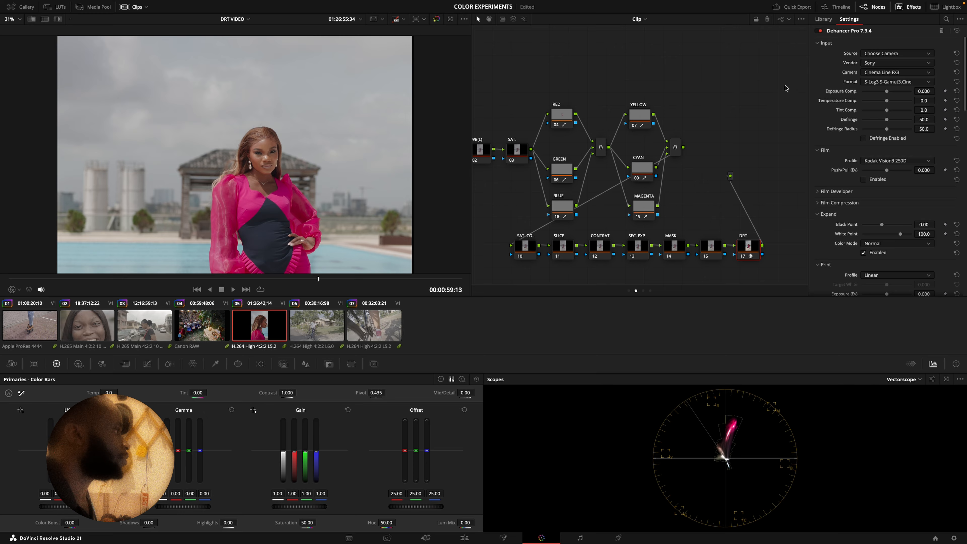
{"action": "scroll", "coordinate": [496, 102], "scroll_direction": "left", "scroll_amount": 2}
Step: Bypass the CST IN node, compare the DEHANCER and REFERENT versions of clip 05 full screen, and re-enable the node
{"action": "left_click", "coordinate": [484, 108]}
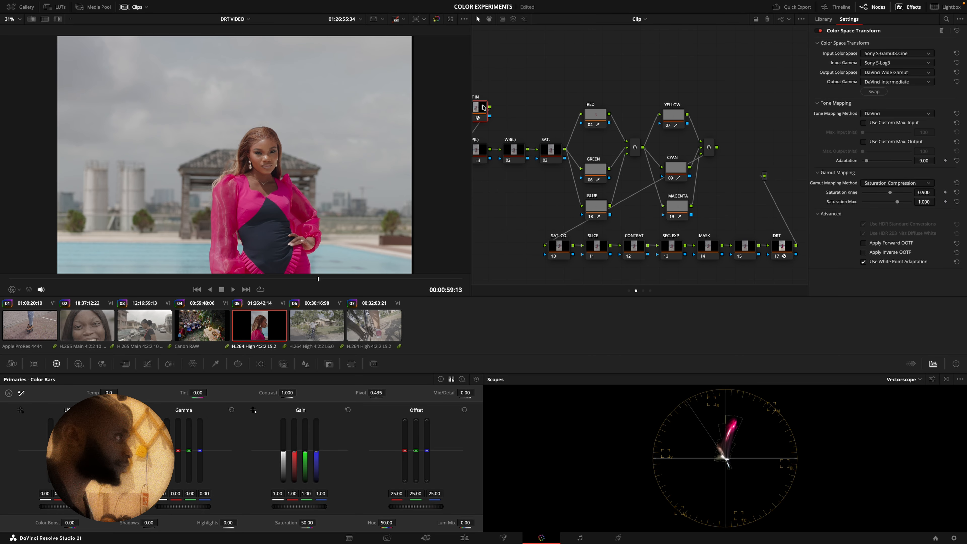
{"action": "key", "text": "ctrl+d"}
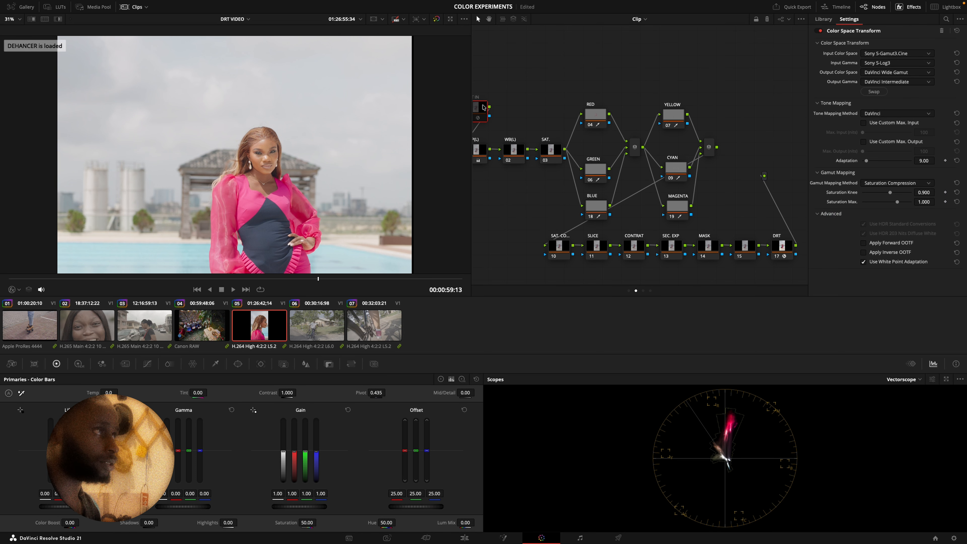
{"action": "key", "text": "super+f"}
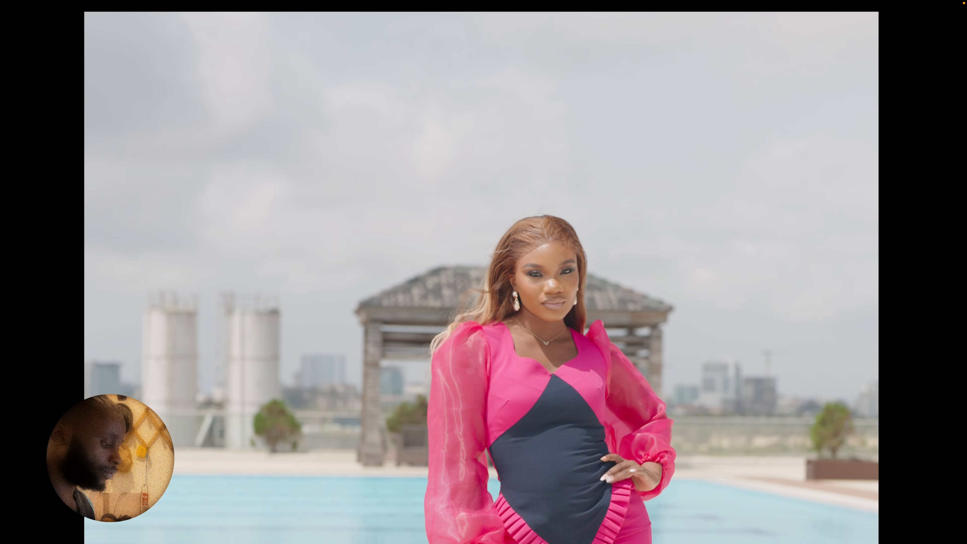
{"action": "key", "text": "super+n"}
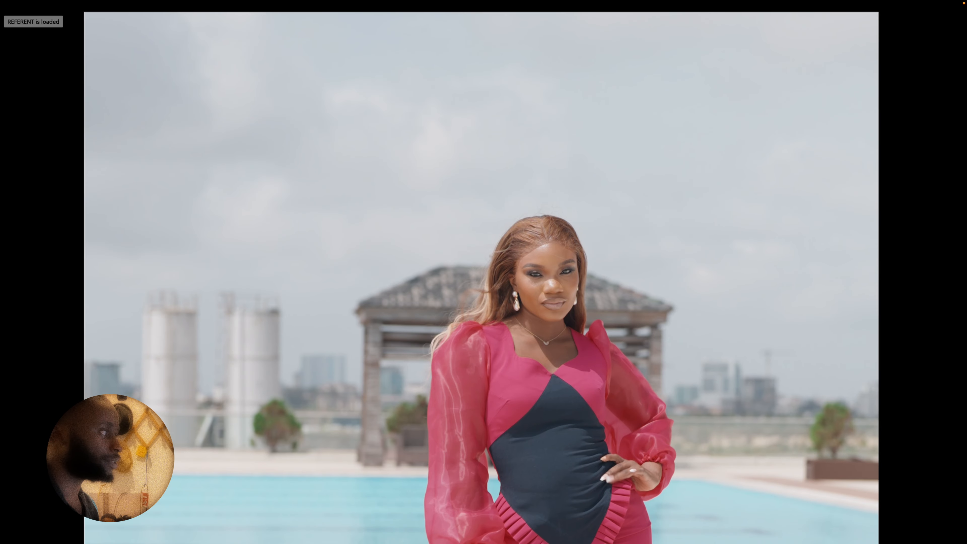
{"action": "key", "text": "super+n"}
{"action": "key", "text": "super+n"}
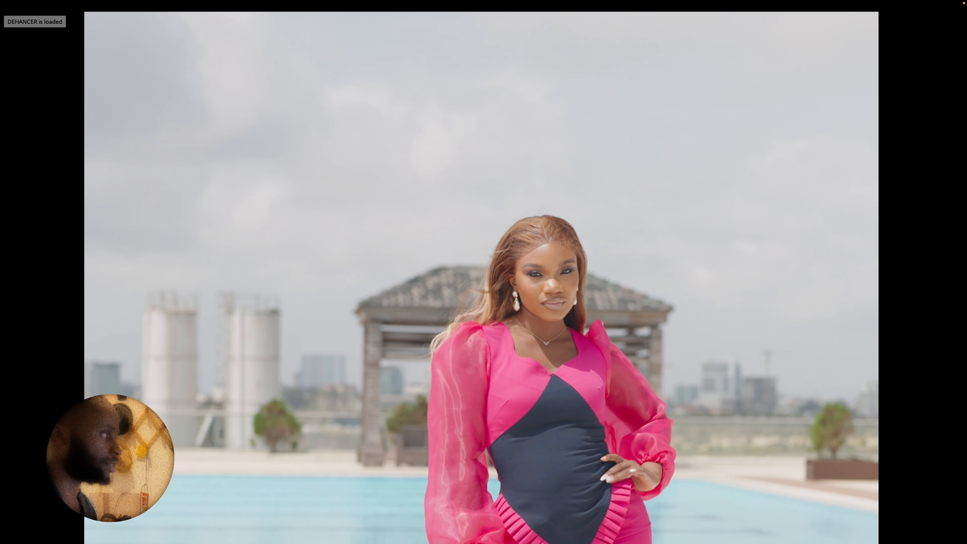
{"action": "key", "text": "Escape"}
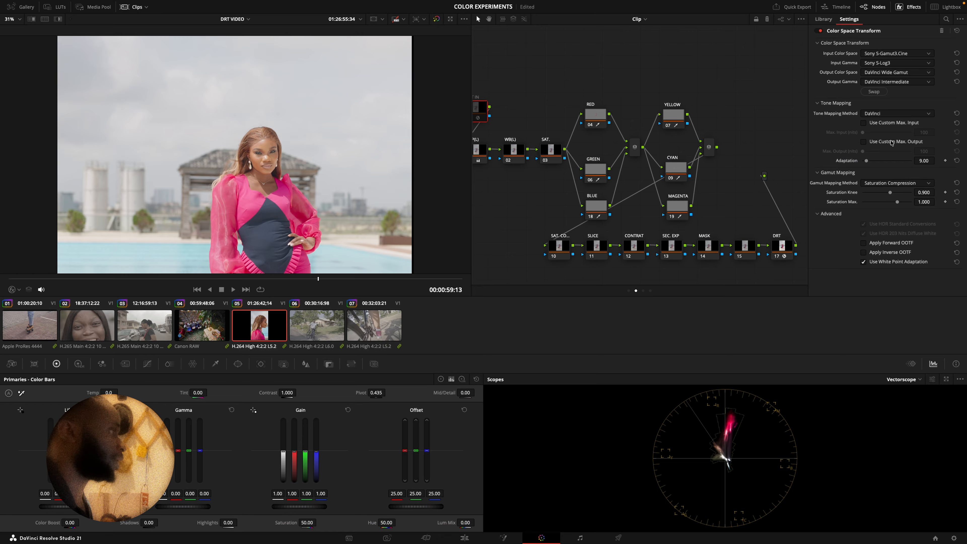
{"action": "key", "text": "super+d"}
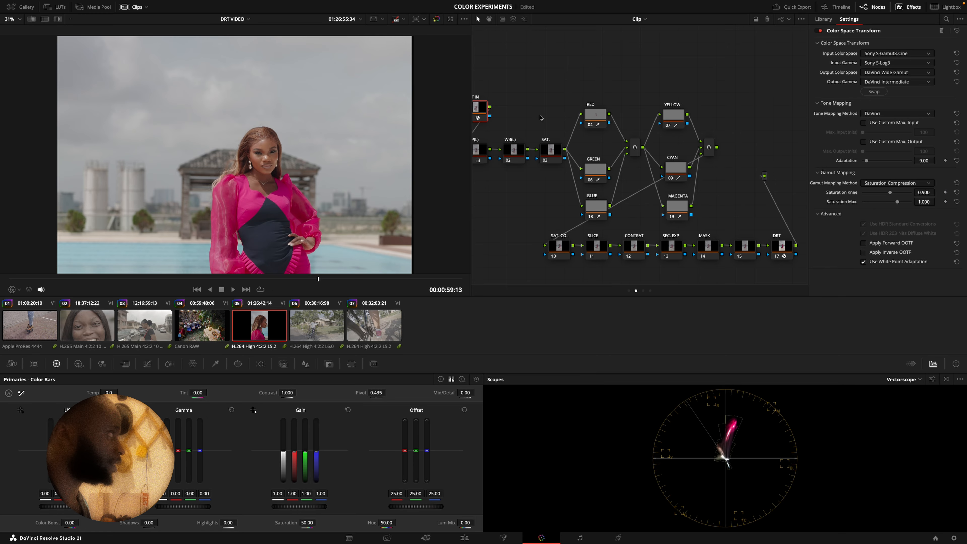
Step: Set the master gain on the EXP(L) node to 0.79 and show the full node graph with CST IN selected
{"action": "left_click_drag", "start_coordinate": [562, 148], "coordinate": [627, 145]}
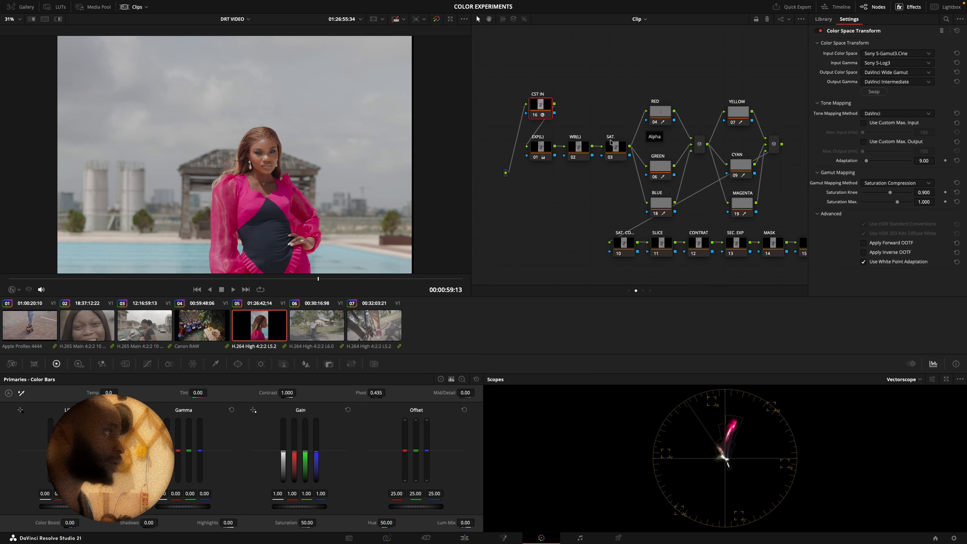
{"action": "left_click", "coordinate": [535, 148]}
{"action": "left_click_drag", "start_coordinate": [287, 505], "coordinate": [388, 491]}
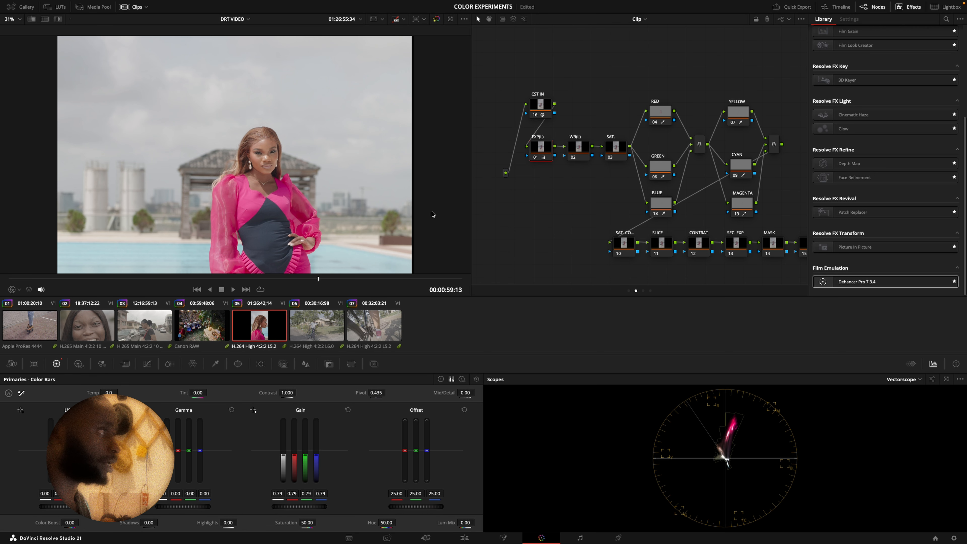
{"action": "left_click", "coordinate": [540, 107]}
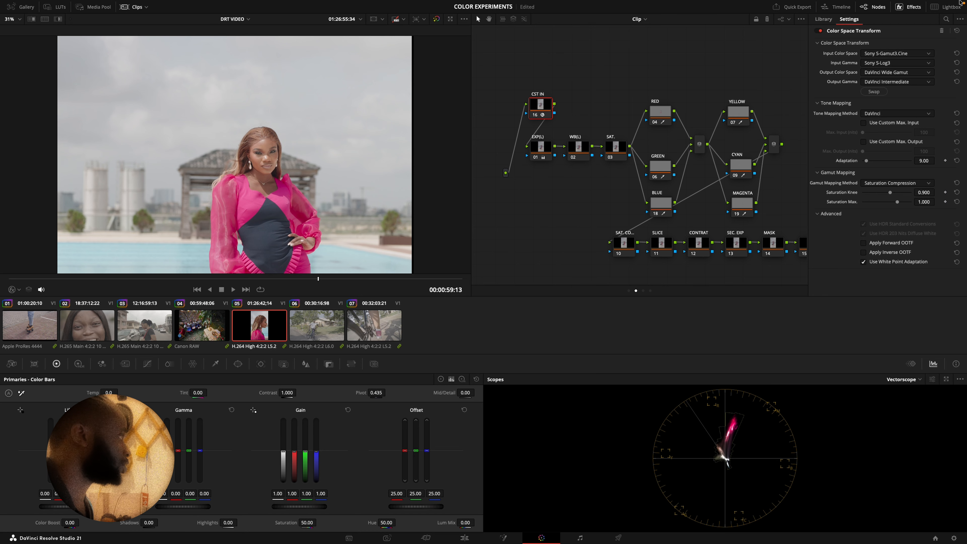
{"action": "left_click", "coordinate": [909, 7]}
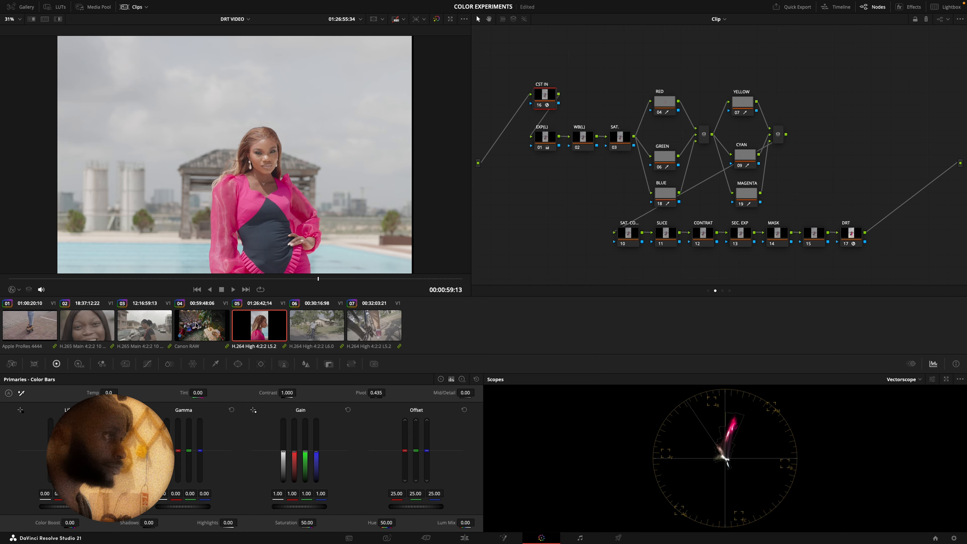
Step: Check the REFERENT and OPENDRT versions of clip 07 on a frame with the DRT node selected, and add a new grading version
{"action": "left_click", "coordinate": [376, 333]}
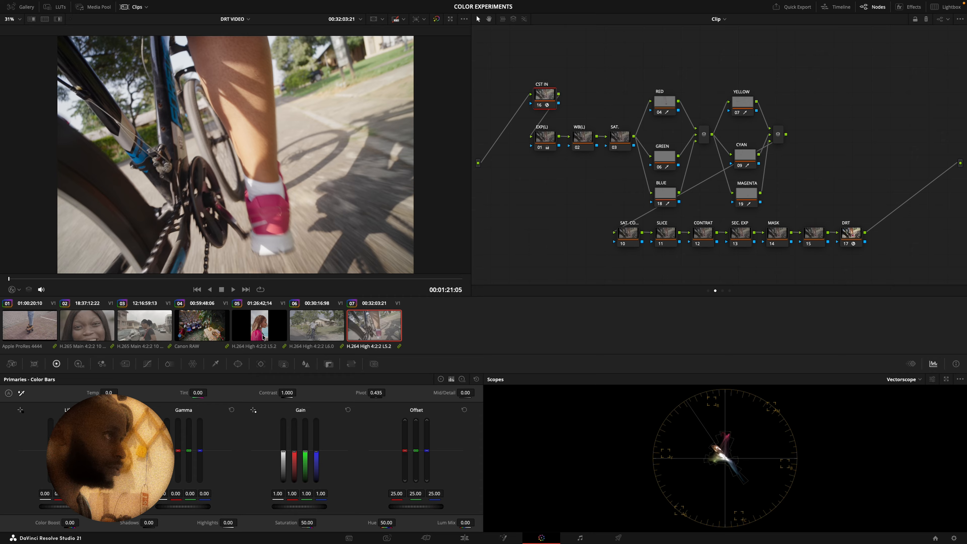
{"action": "left_click_drag", "start_coordinate": [175, 279], "coordinate": [66, 278]}
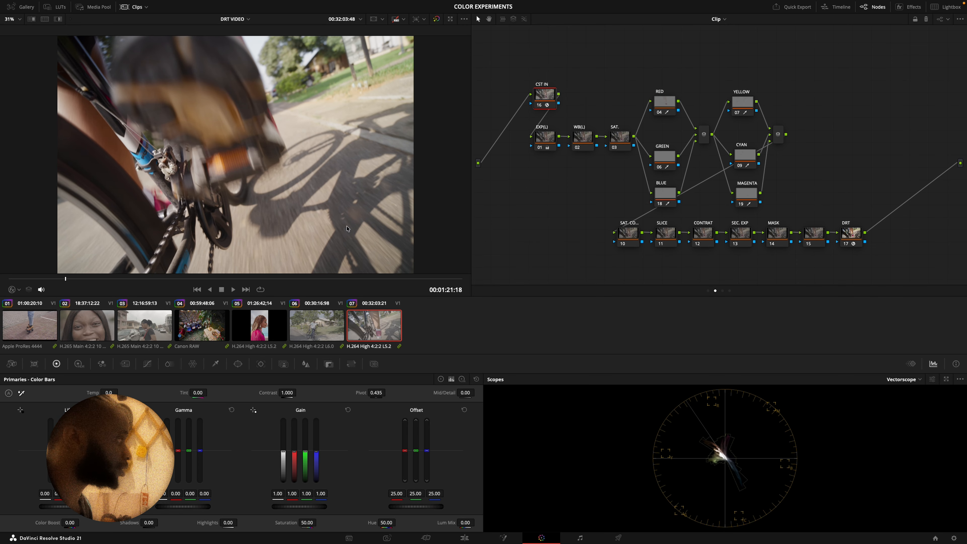
{"action": "left_click", "coordinate": [853, 233]}
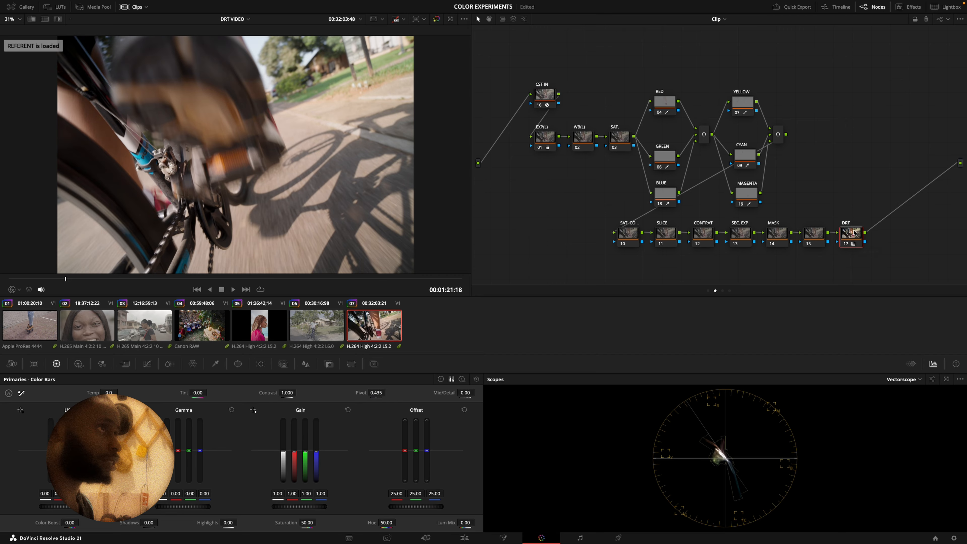
{"action": "key", "text": "super+n"}
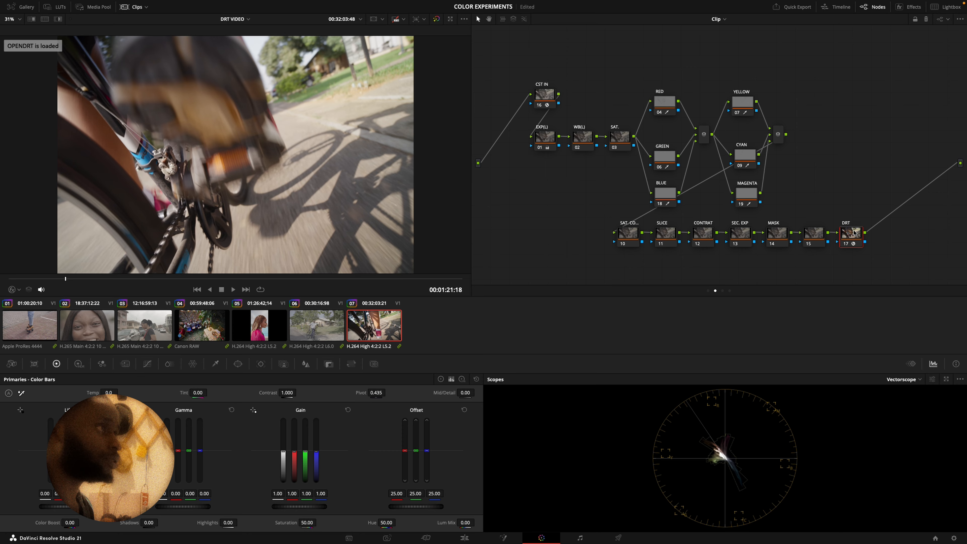
{"action": "key", "text": "super+y"}
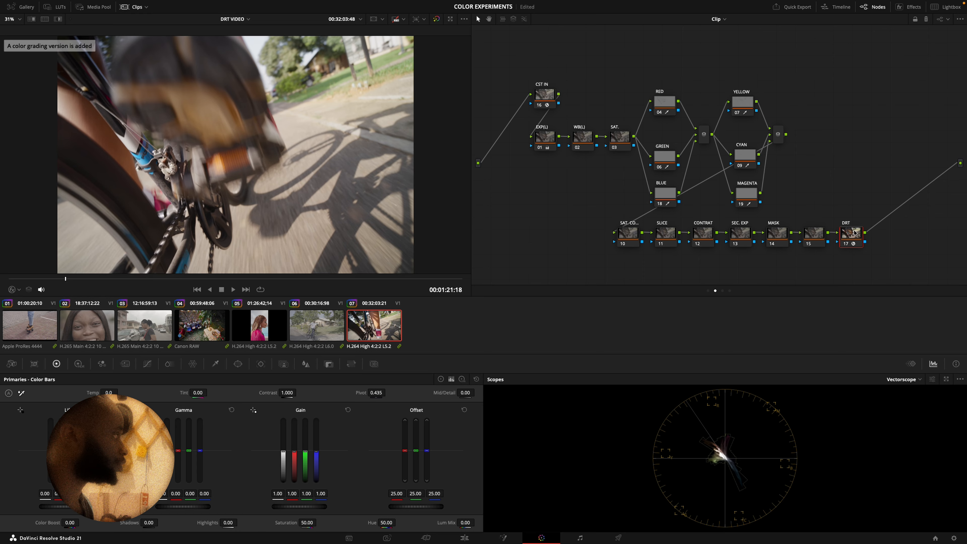
Step: Copy the Dehancer grade from the DRT node of clip 05 and paste it onto the DRT node of clip 07
{"action": "left_click", "coordinate": [271, 328]}
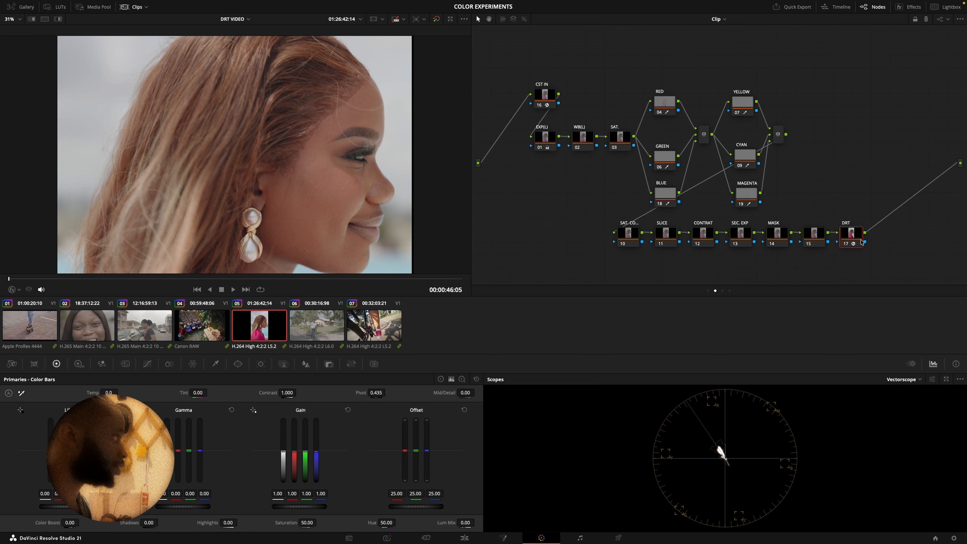
{"action": "left_click", "coordinate": [912, 9]}
{"action": "left_click", "coordinate": [912, 9]}
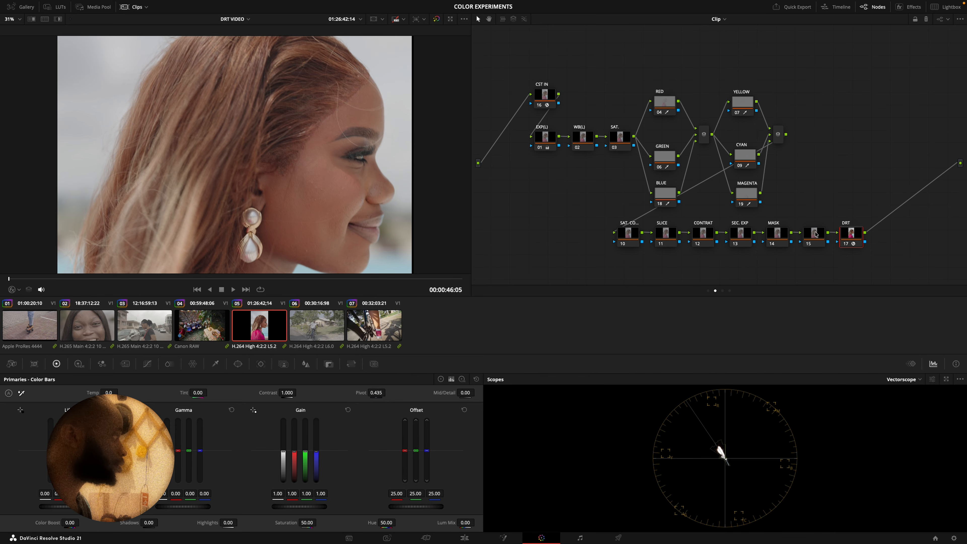
{"action": "left_click", "coordinate": [389, 328]}
{"action": "key", "text": "super+v"}
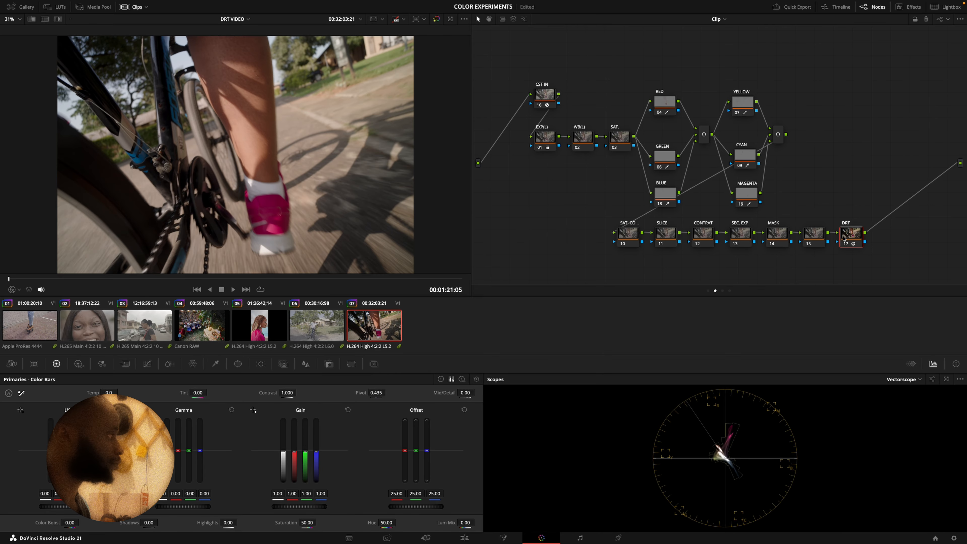
Step: Name the new grading version of clip 07 DEHANCER
{"action": "right_click", "coordinate": [844, 238]}
{"action": "right_click", "coordinate": [344, 335]}
{"action": "mouse_move", "coordinate": [392, 74]}
{"action": "left_click", "coordinate": [448, 83]}
{"action": "type", "text": "DEHANCE"}
{"action": "key", "text": "Return"}
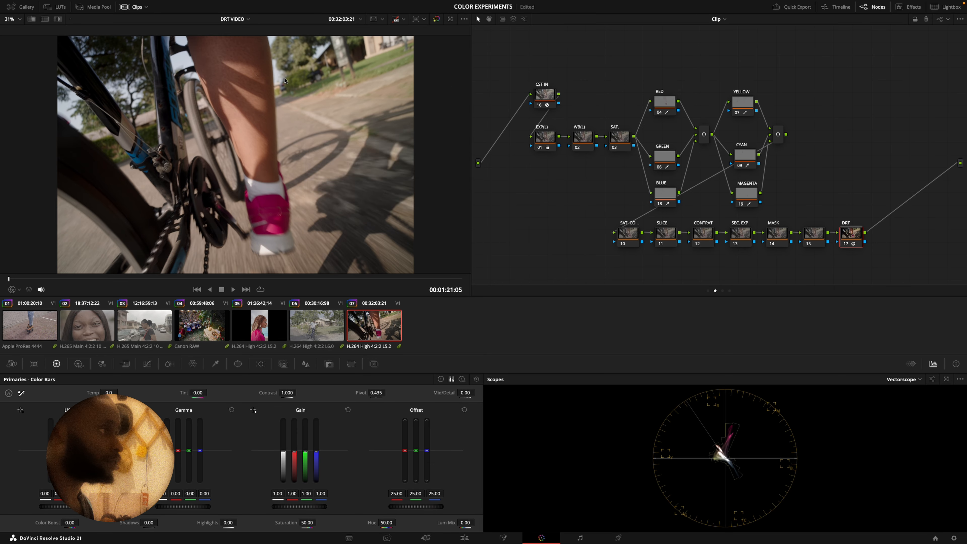
Step: Set the master gain on clip 07's EXP(L) node to 0.90, judging it on the frame with the raised shoe sole
{"action": "left_click_drag", "start_coordinate": [154, 279], "coordinate": [301, 272]}
{"action": "left_click", "coordinate": [542, 135]}
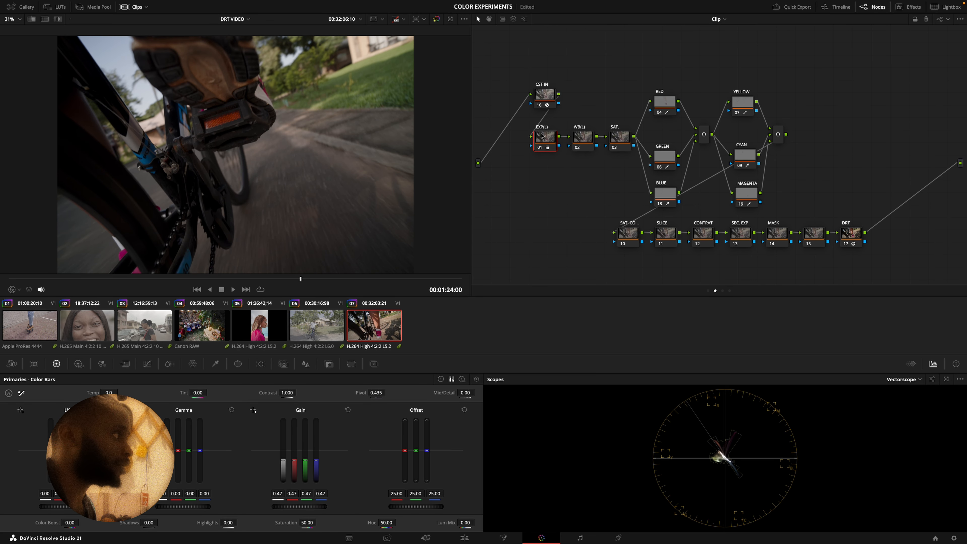
{"action": "left_click_drag", "start_coordinate": [306, 513], "coordinate": [474, 478]}
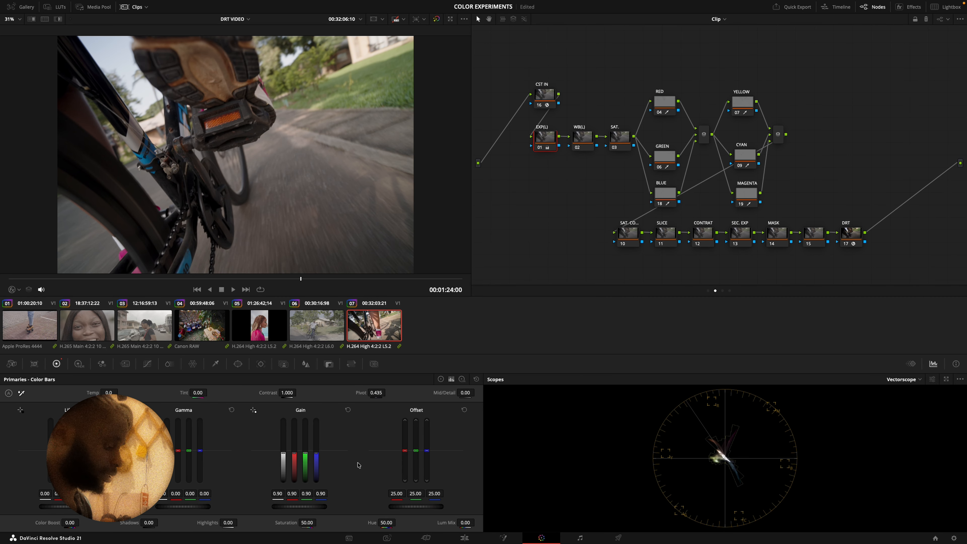
Step: Compare the DEHANCER, OPENDRT and REFERENT versions of clip 07 full screen, and show all versions with the original in a split screen
{"action": "key", "text": "super+f"}
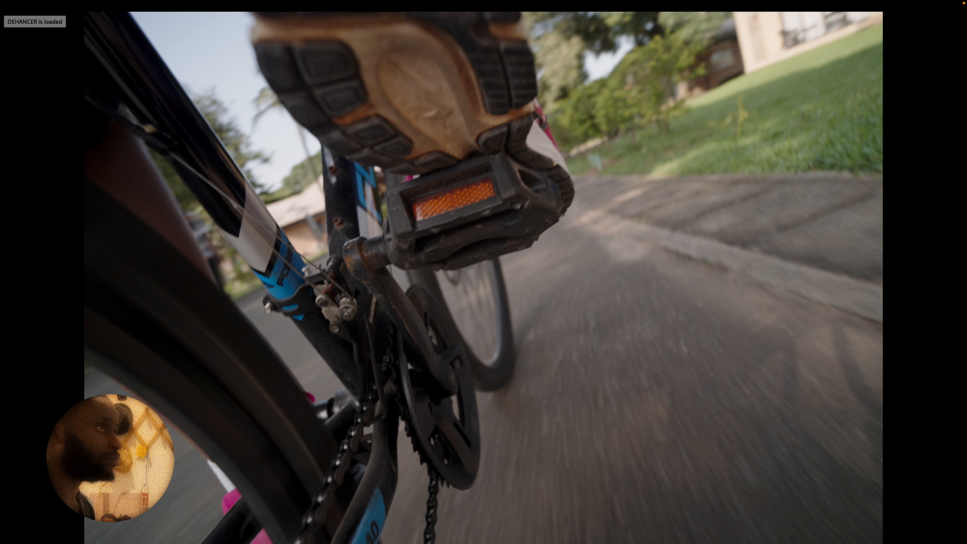
{"action": "key", "text": "super+n"}
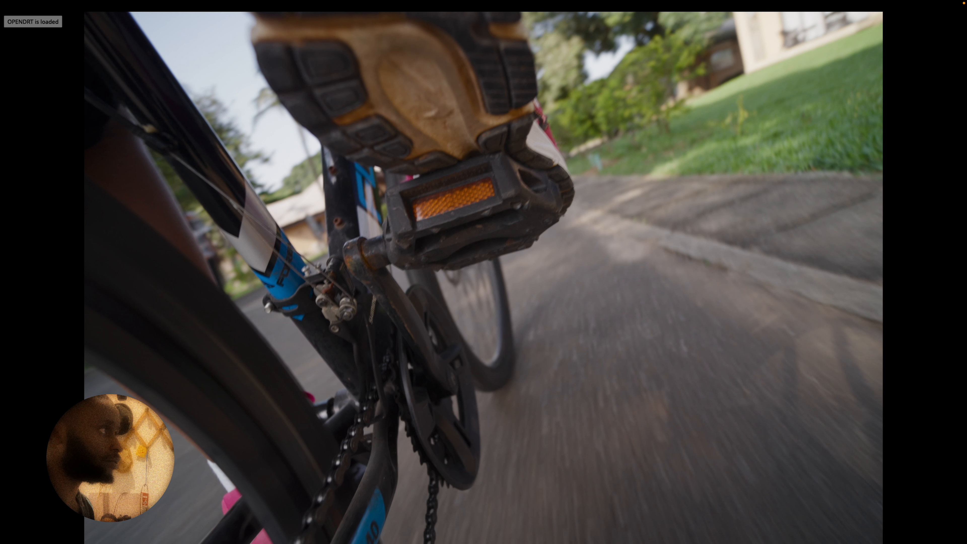
{"action": "key", "text": "super+n"}
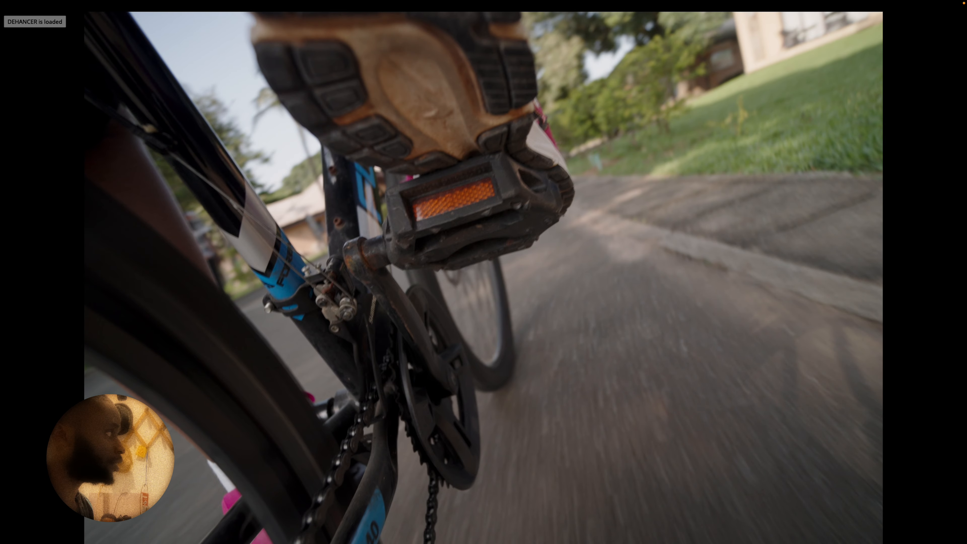
{"action": "key", "text": "super+n"}
{"action": "key", "text": "super+f"}
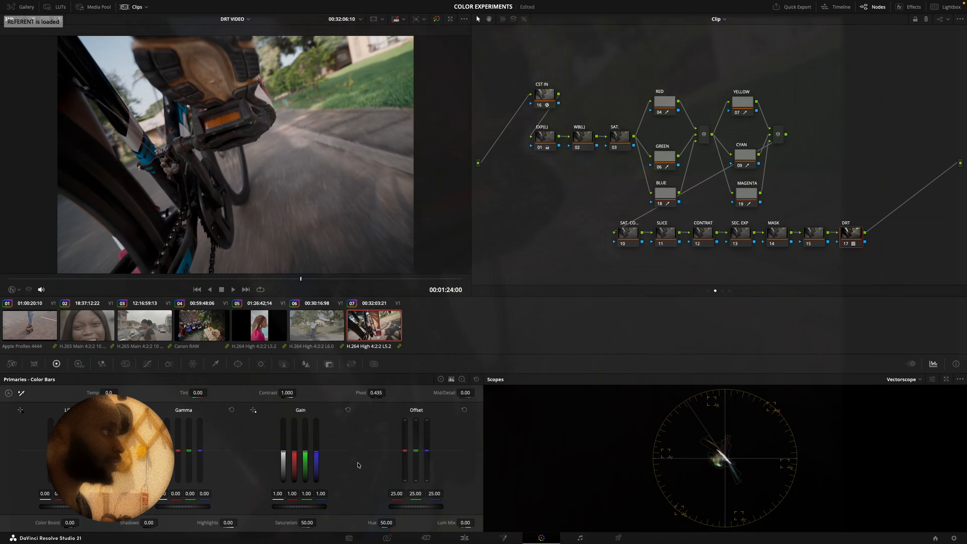
{"action": "left_click", "coordinate": [43, 21]}
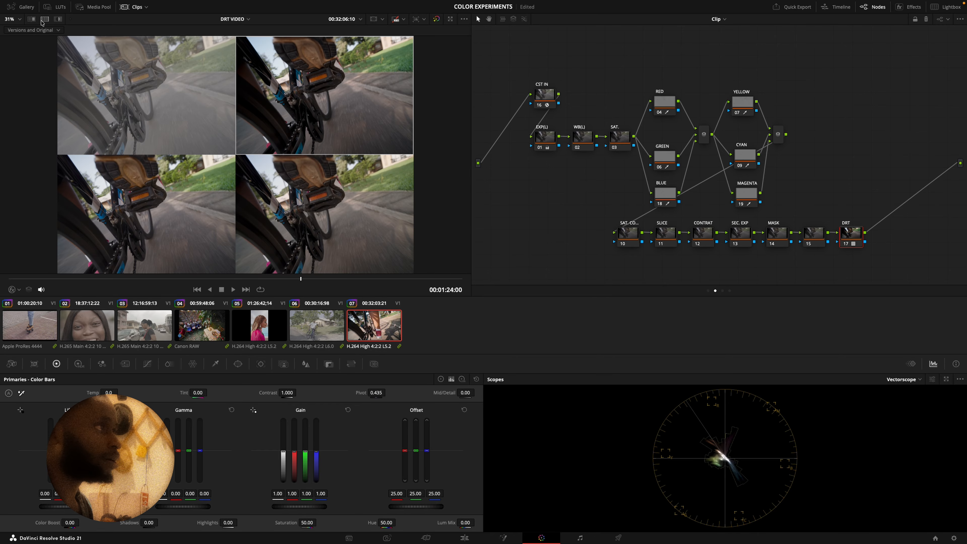